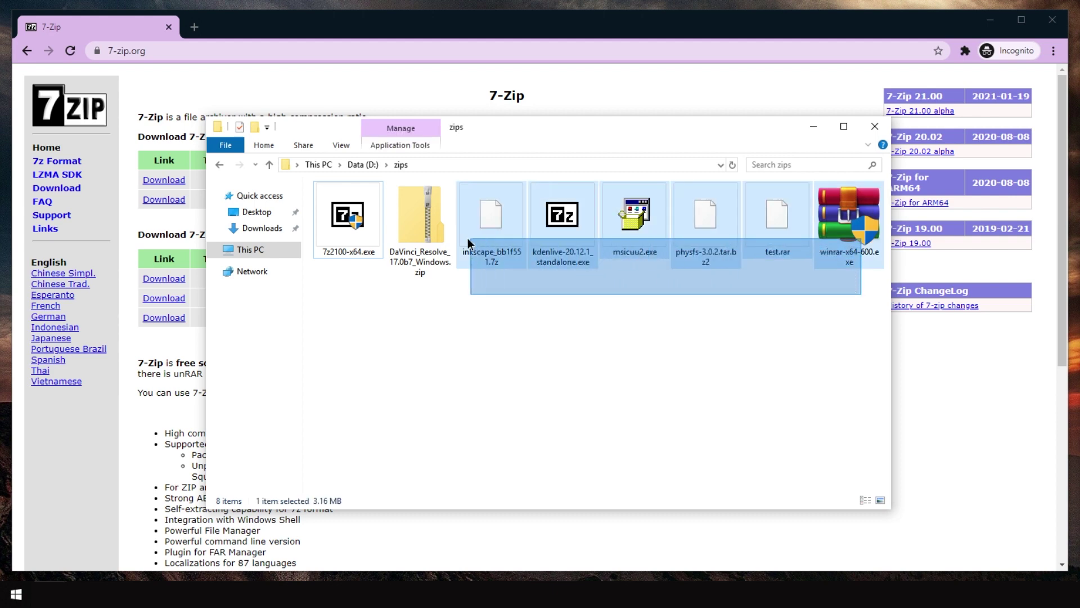
Peek inside DaVinci_Resolve_17.0b7_Windows.zip, then go back to the zips folder.
{"action": "double_click", "coordinate": [420, 258]}
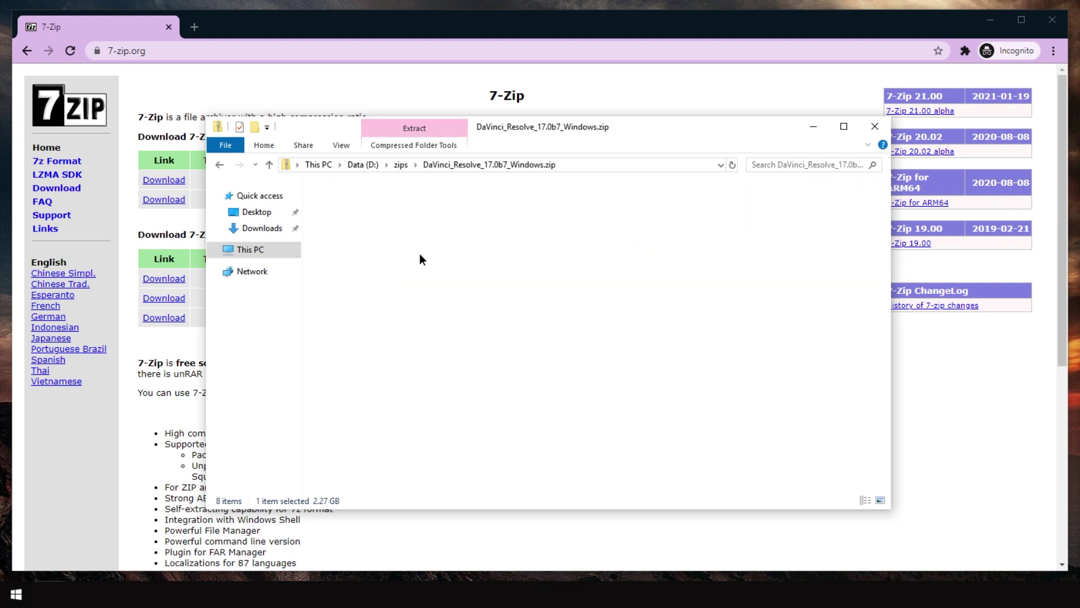
{"action": "key", "text": "alt+Left"}
Bring the 7-zip.org page forward and mark the download links in both tables.
{"action": "left_click", "coordinate": [595, 96]}
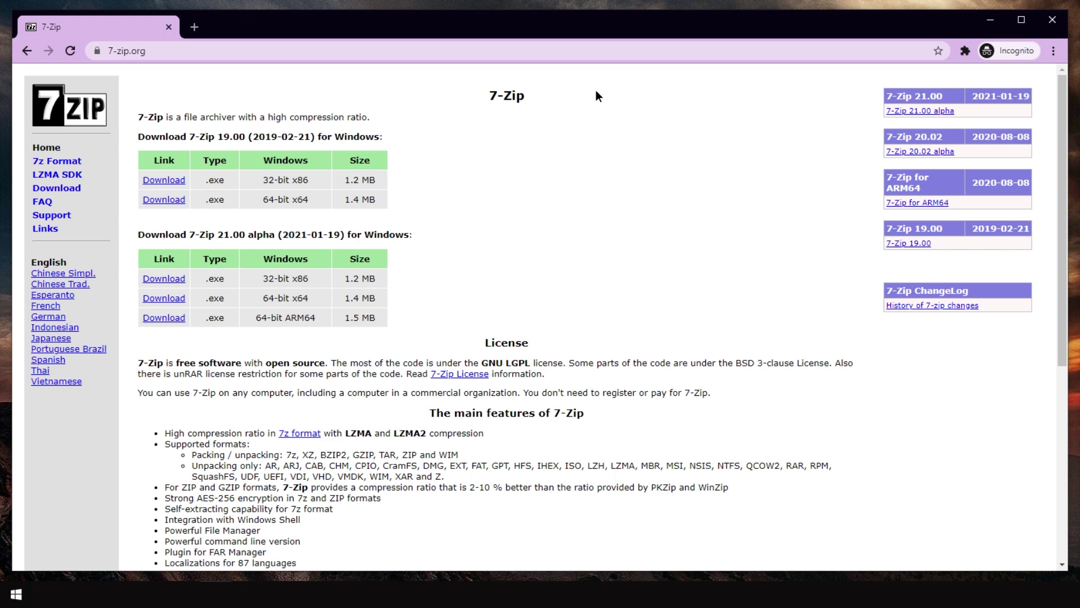
{"action": "left_click", "coordinate": [251, 50]}
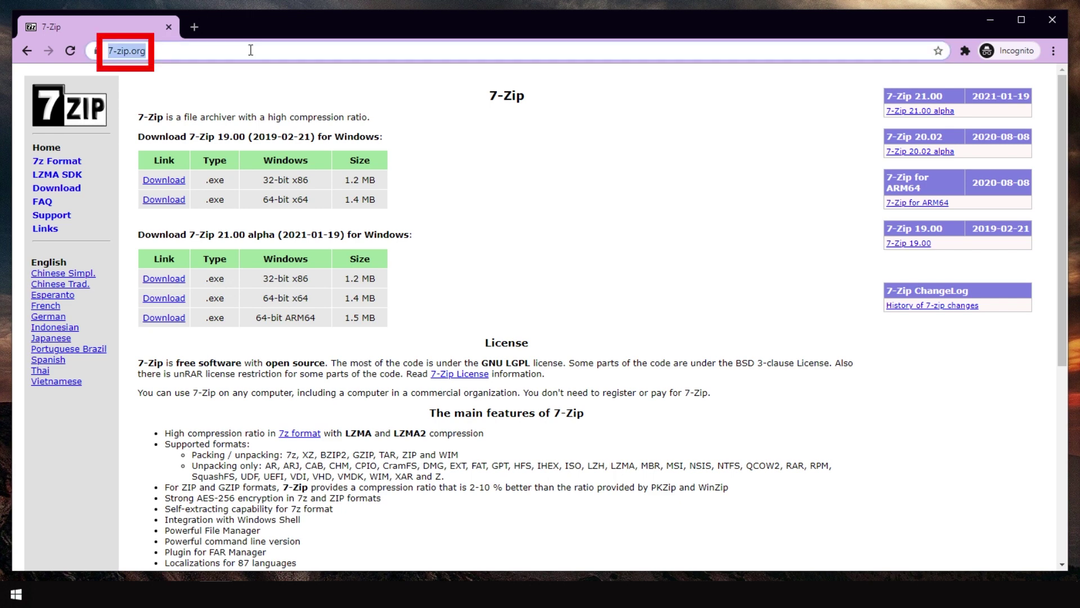
{"action": "mouse_move", "coordinate": [140, 176]}
{"action": "left_mouse_down"}
{"action": "mouse_move", "coordinate": [169, 181]}
{"action": "mouse_move", "coordinate": [154, 259]}
{"action": "mouse_move", "coordinate": [184, 312]}
{"action": "left_mouse_up"}
{"action": "left_click", "coordinate": [209, 309]}
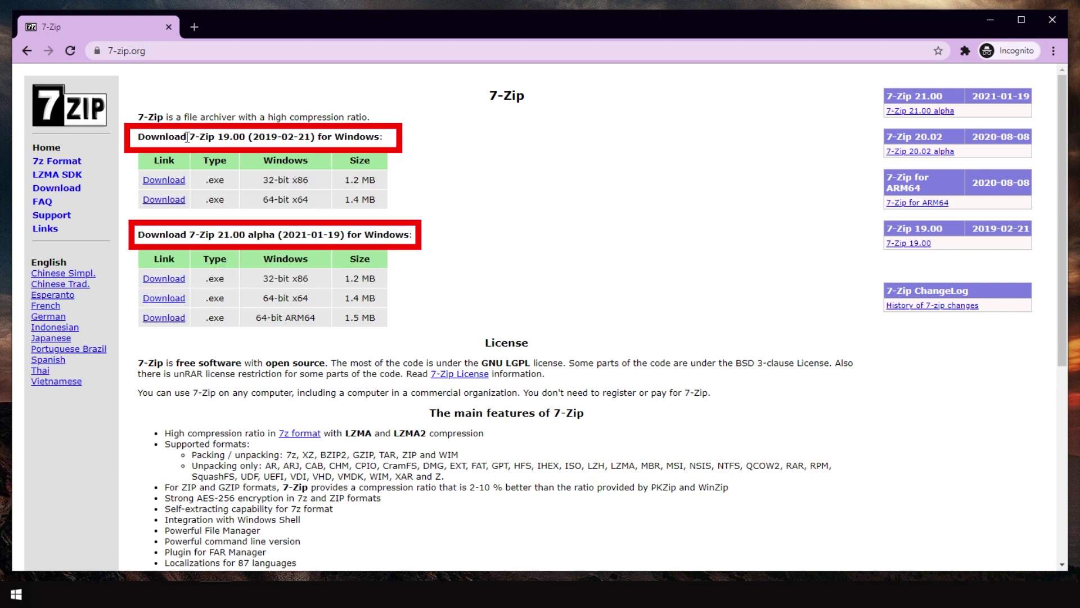
Highlight the 7-Zip 19.00 and 21.00 alpha headings and the 64-bit x64 and 32-bit x86 rows.
{"action": "triple_click", "coordinate": [152, 136]}
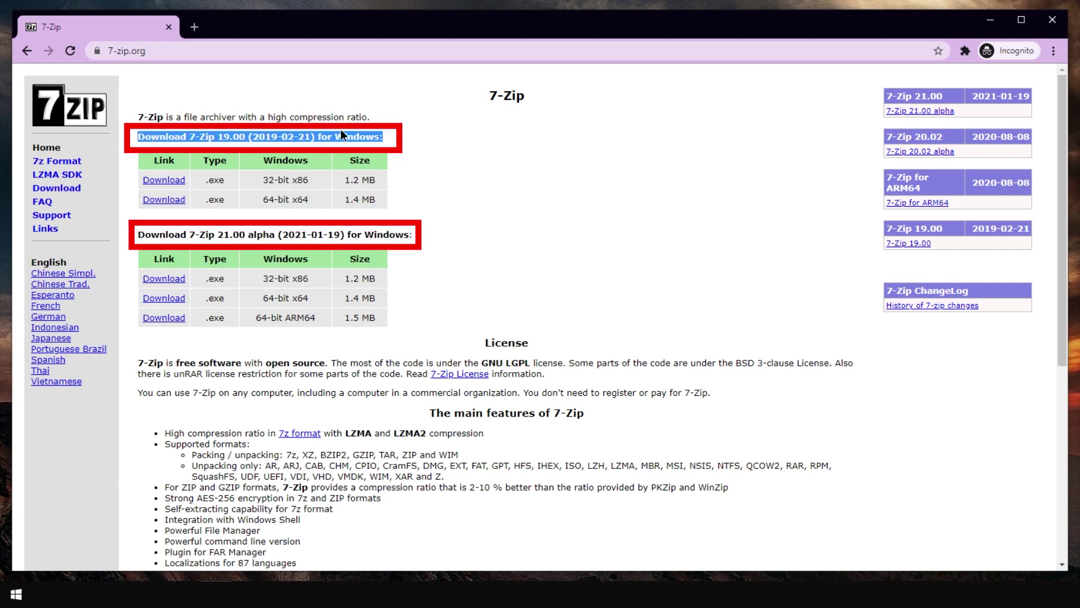
{"action": "triple_click", "coordinate": [168, 235]}
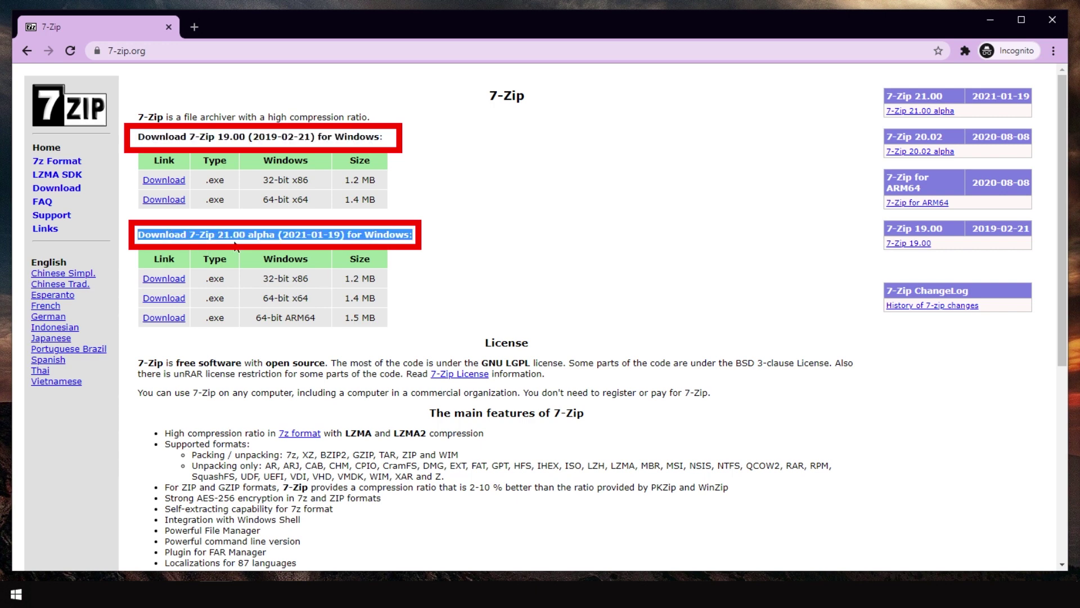
{"action": "double_click", "coordinate": [259, 237]}
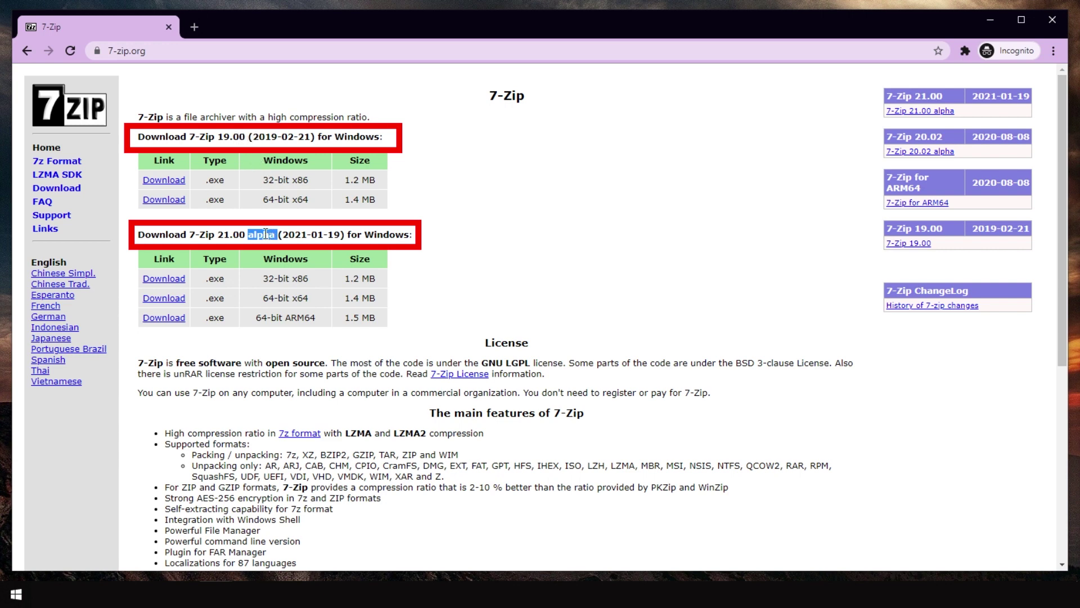
{"action": "left_click", "coordinate": [298, 199]}
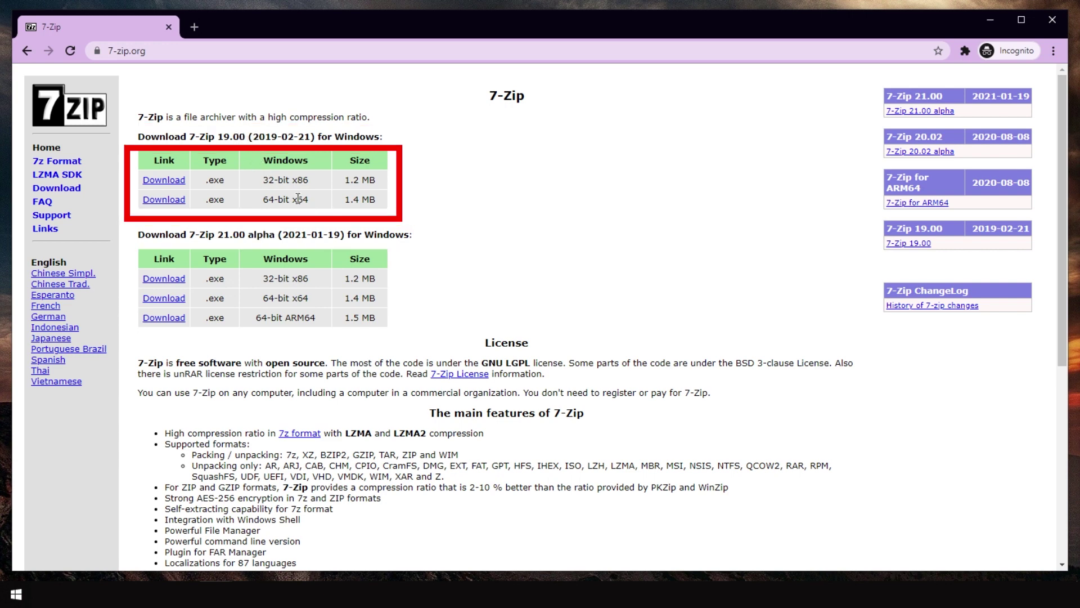
{"action": "triple_click", "coordinate": [267, 201]}
{"action": "triple_click", "coordinate": [265, 181]}
Check System type on the Settings About page, then highlight 64-bit x64 in the 19.00 table.
{"action": "right_click", "coordinate": [16, 594]}
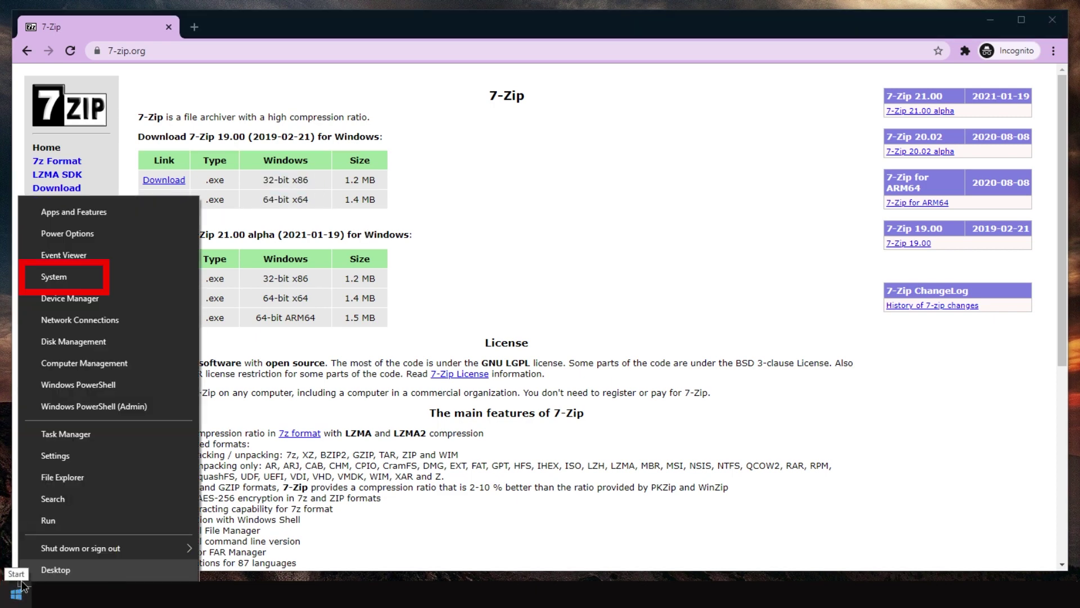
{"action": "left_click", "coordinate": [124, 277]}
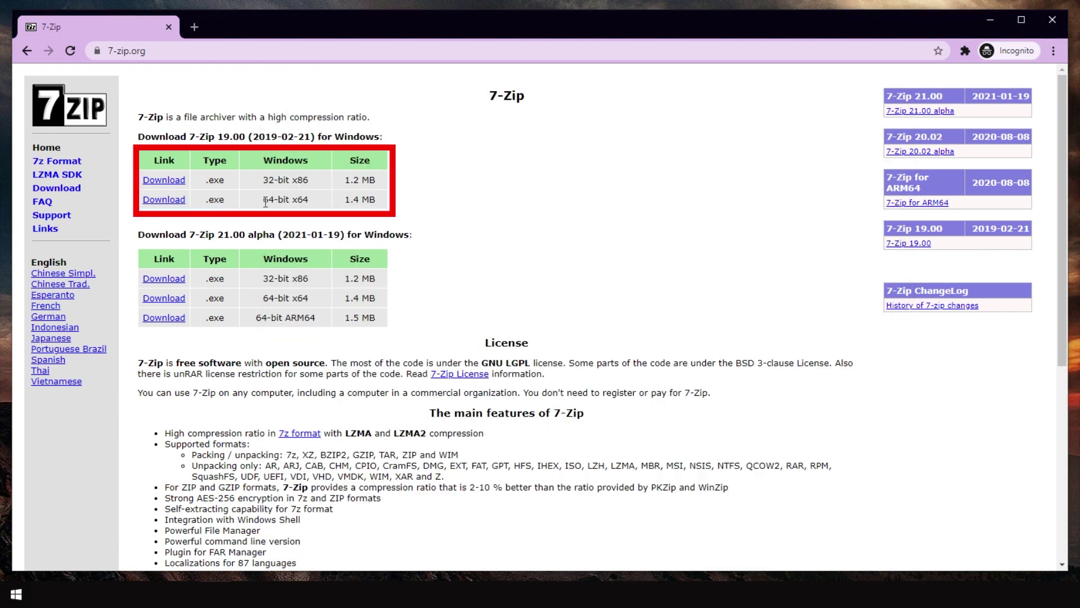
{"action": "left_click_drag", "start_coordinate": [263, 199], "coordinate": [309, 199]}
Start the 64-bit 7-Zip 19.00 download, then cancel and remove it from Chrome's downloads list.
{"action": "left_click", "coordinate": [164, 200]}
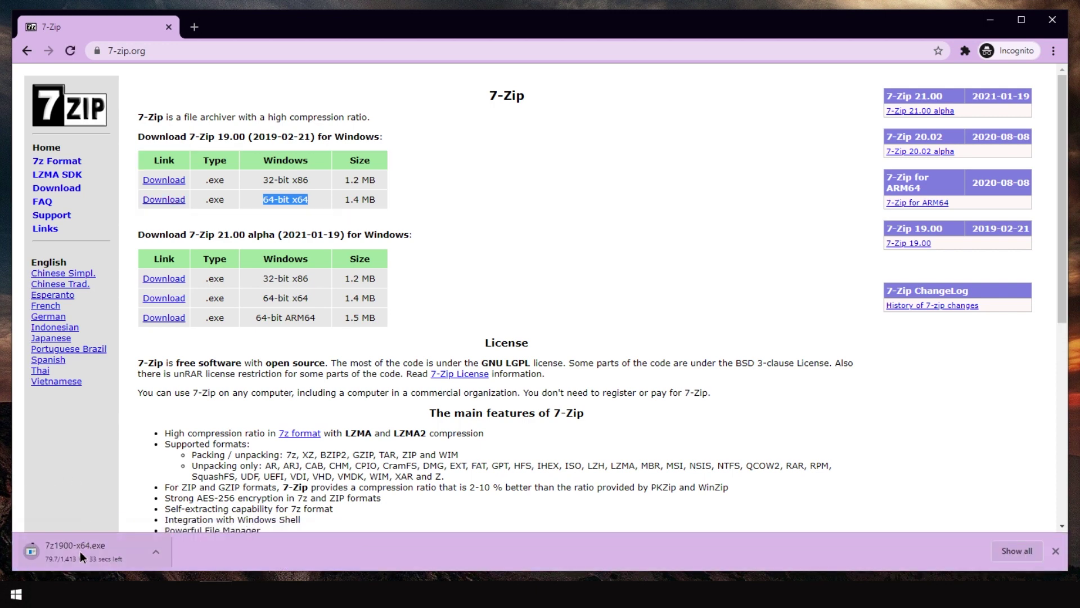
{"action": "key", "text": "ctrl+j"}
{"action": "left_click", "coordinate": [467, 246]}
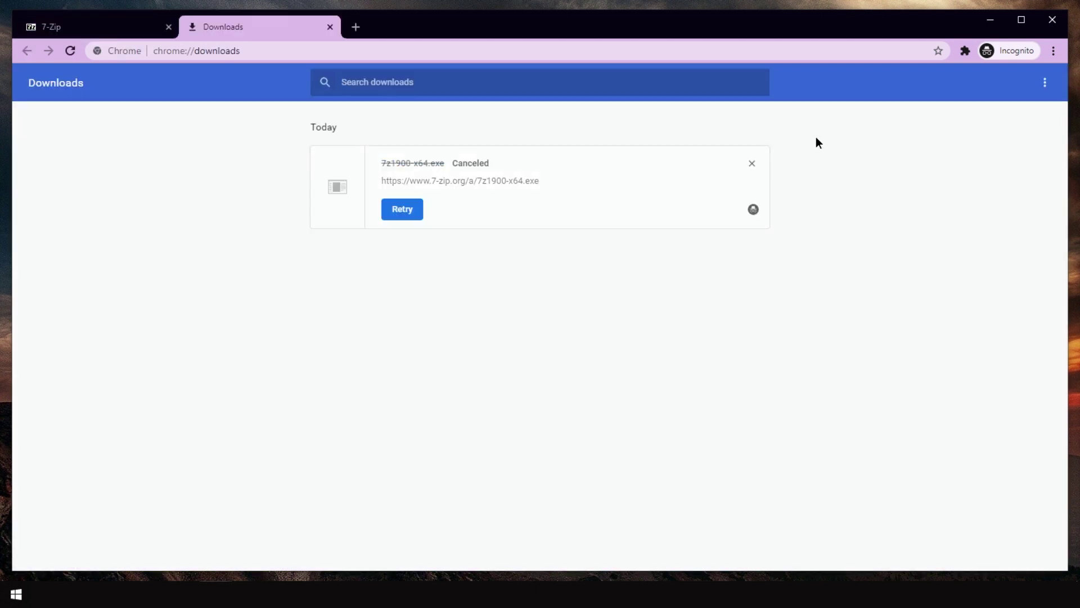
{"action": "left_click", "coordinate": [752, 162]}
{"action": "key", "text": "ctrl+w"}
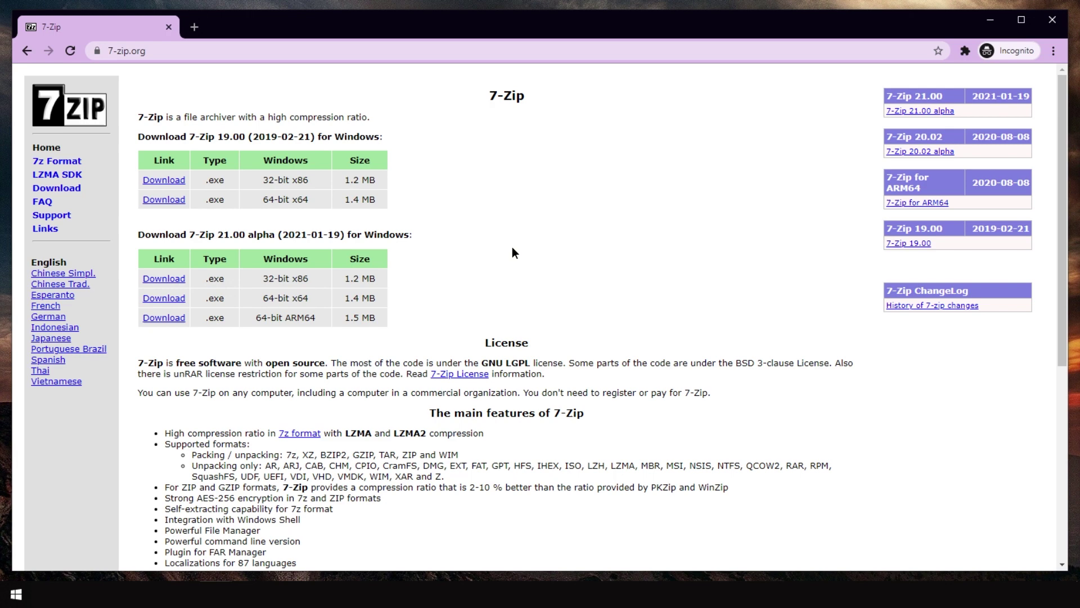
Download 7z1900-x64.exe again and show it in its folder.
{"action": "left_click", "coordinate": [179, 200]}
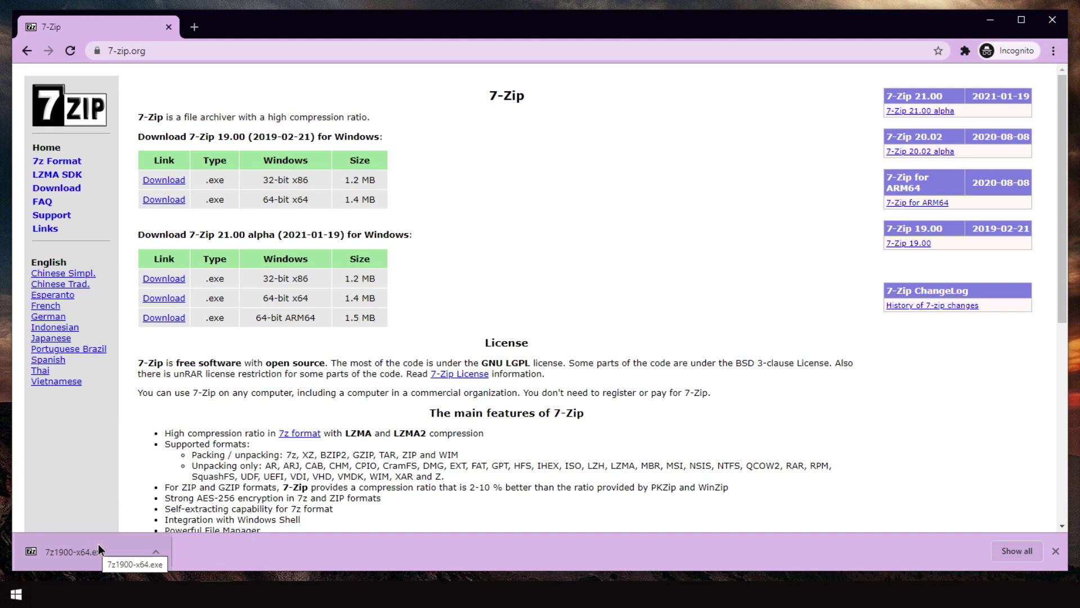
{"action": "left_click", "coordinate": [160, 549]}
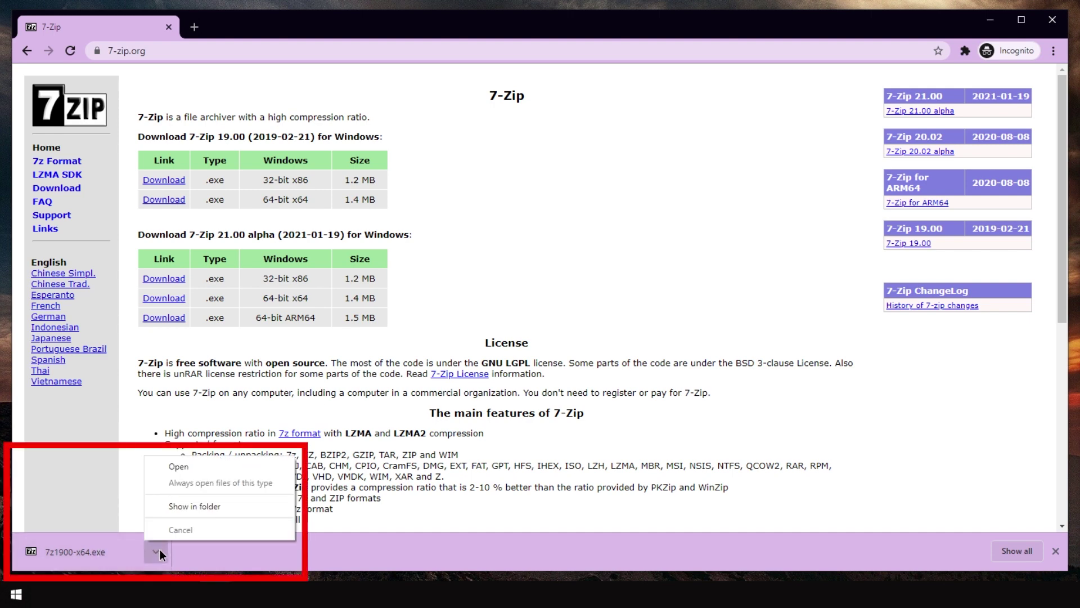
{"action": "left_click", "coordinate": [233, 506]}
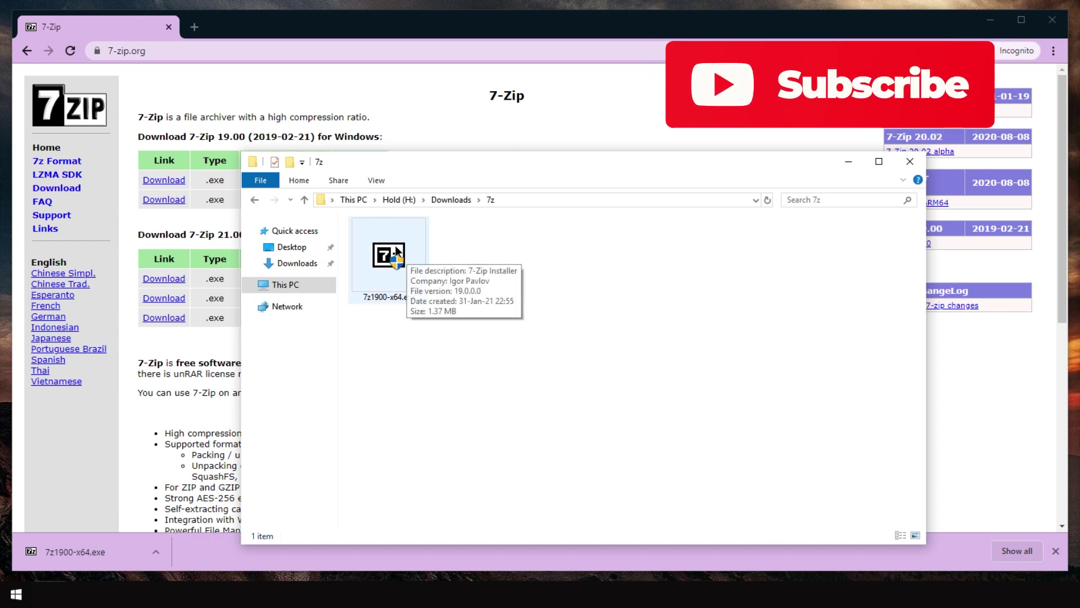
Run 7z1900-x64.exe, approve the permission prompt, and install 7-Zip 19.00 into C:\Program Files\7-Zip\.
{"action": "double_click", "coordinate": [393, 251]}
{"action": "left_click", "coordinate": [508, 437]}
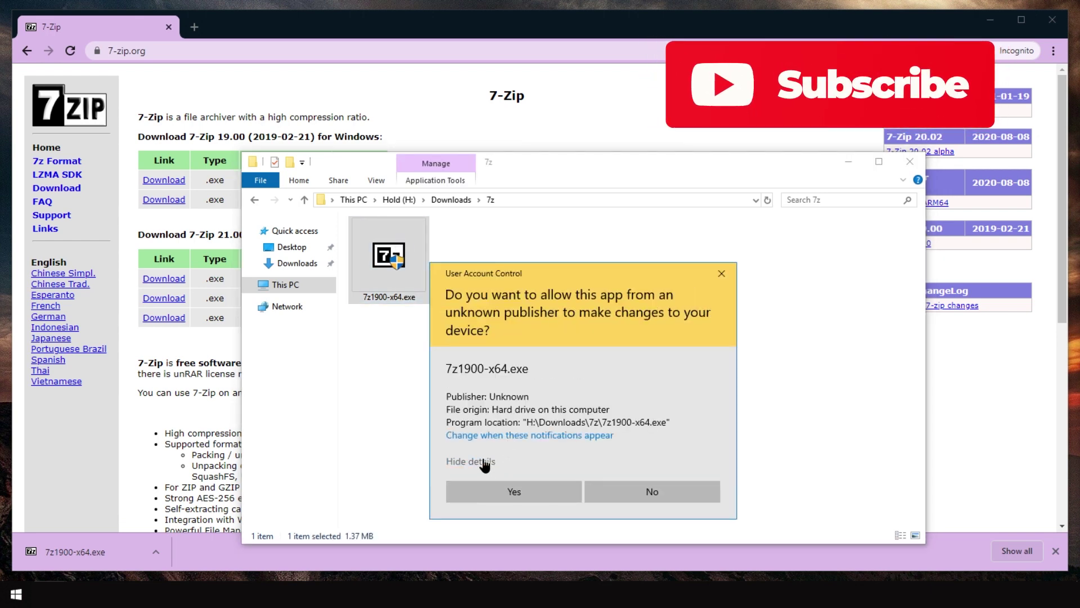
{"action": "left_click", "coordinate": [484, 461]}
{"action": "left_click", "coordinate": [509, 467]}
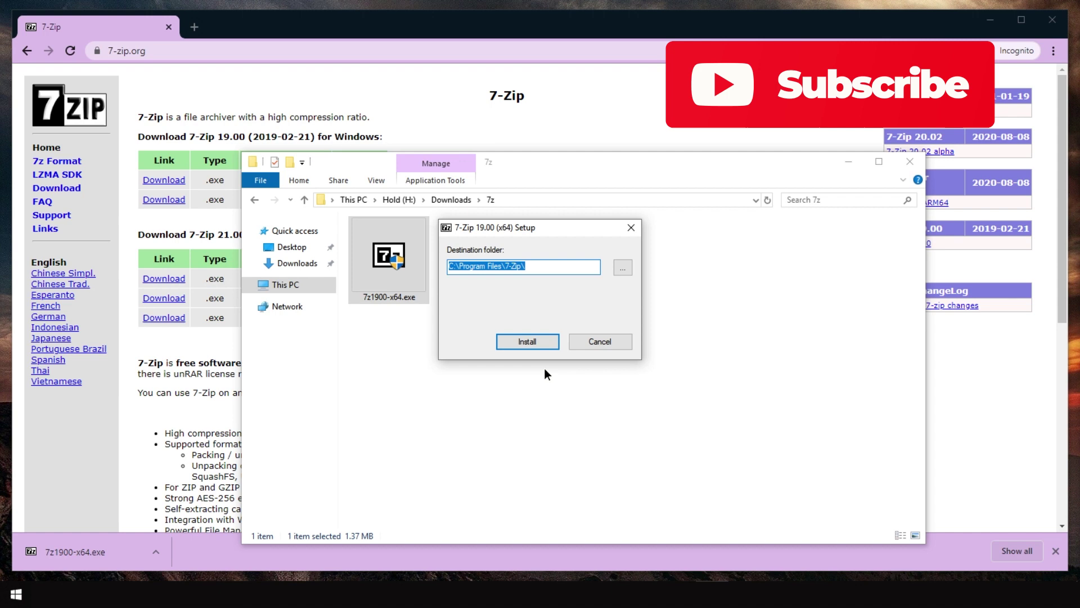
{"action": "left_click", "coordinate": [536, 342]}
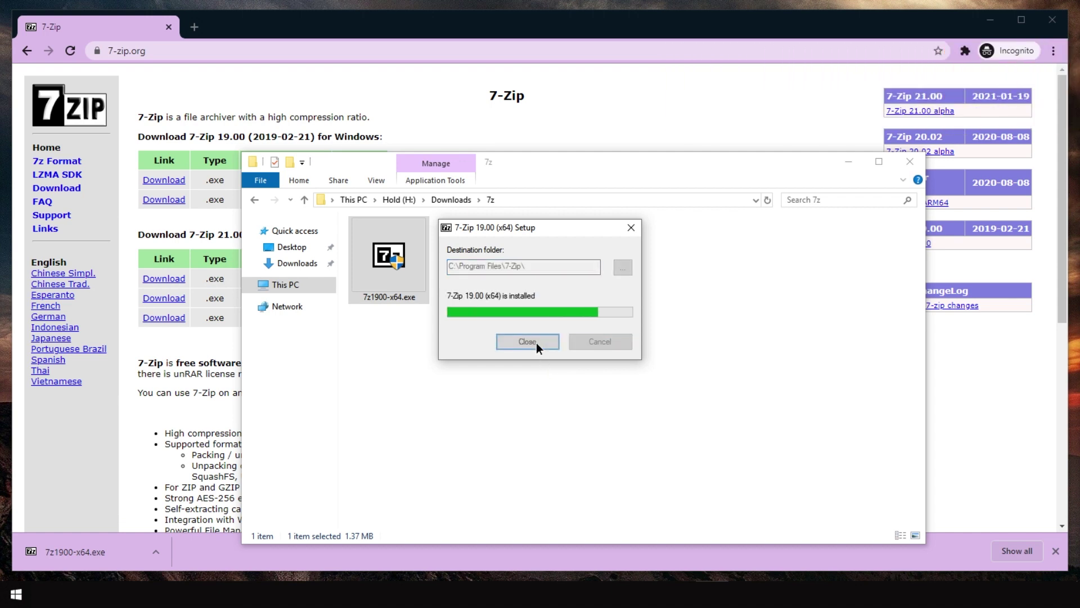
{"action": "left_click", "coordinate": [531, 343]}
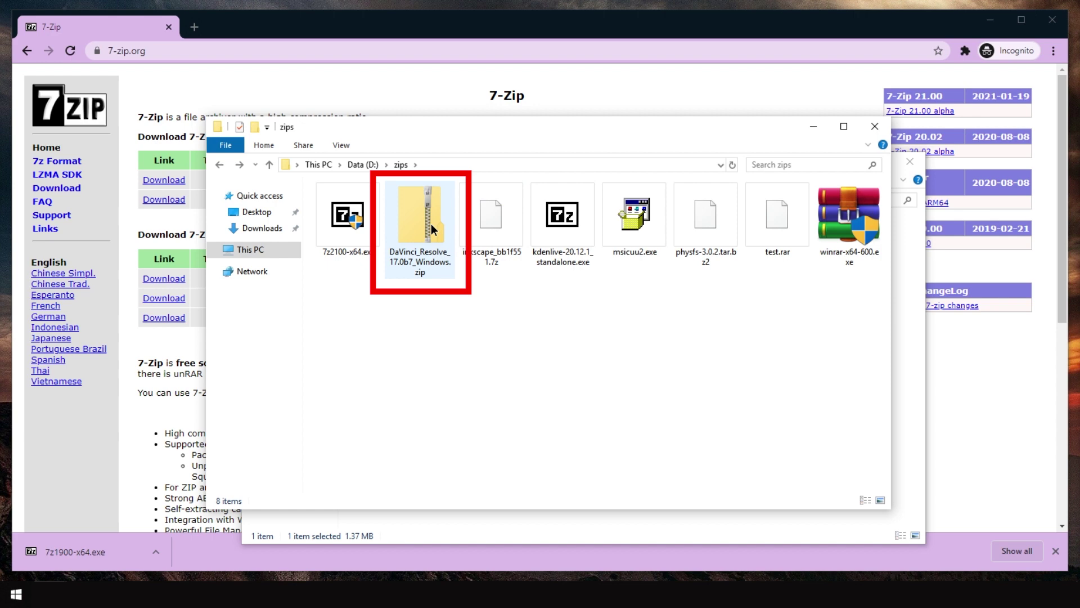
Open the DaVinci zip and return, then open inkscape_bb1f551.7z and test.rar in 7-Zip.
{"action": "double_click", "coordinate": [431, 224]}
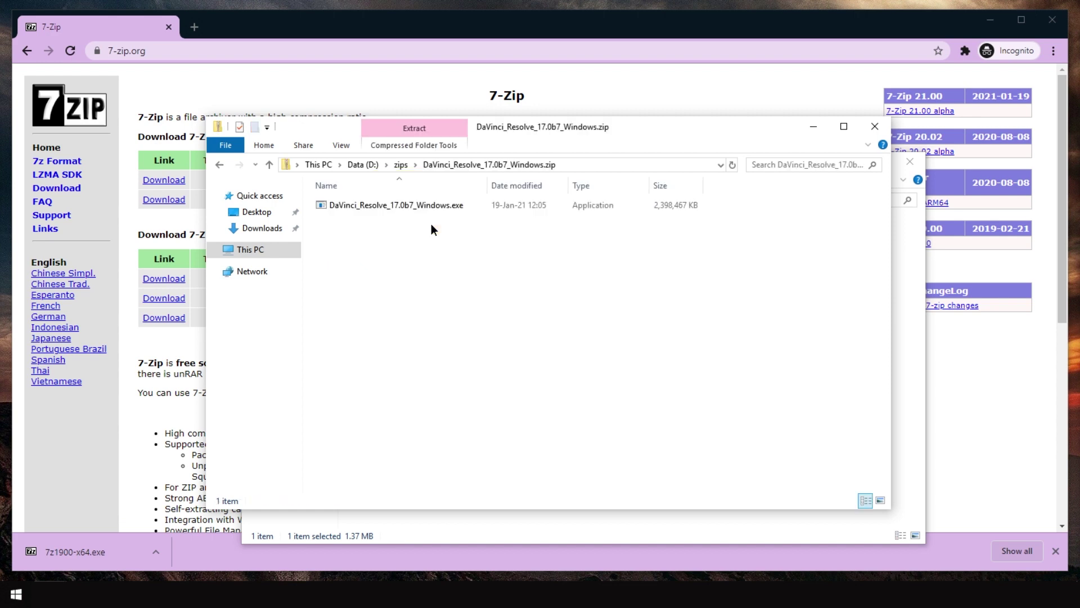
{"action": "key", "text": "alt+Left"}
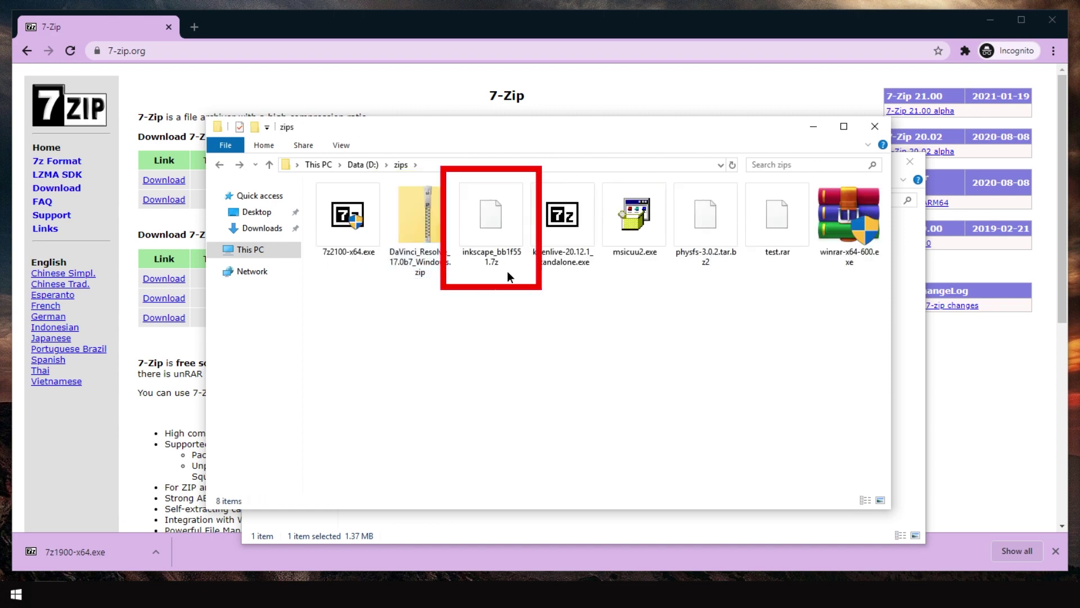
{"action": "left_click", "coordinate": [492, 262]}
{"action": "double_click", "coordinate": [491, 225]}
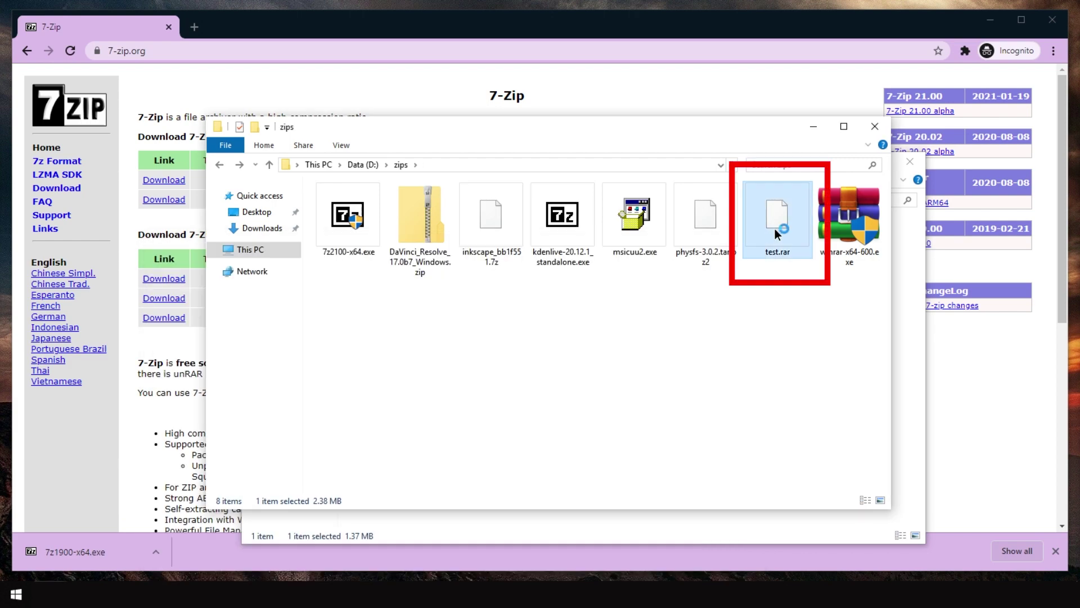
{"action": "double_click", "coordinate": [774, 228]}
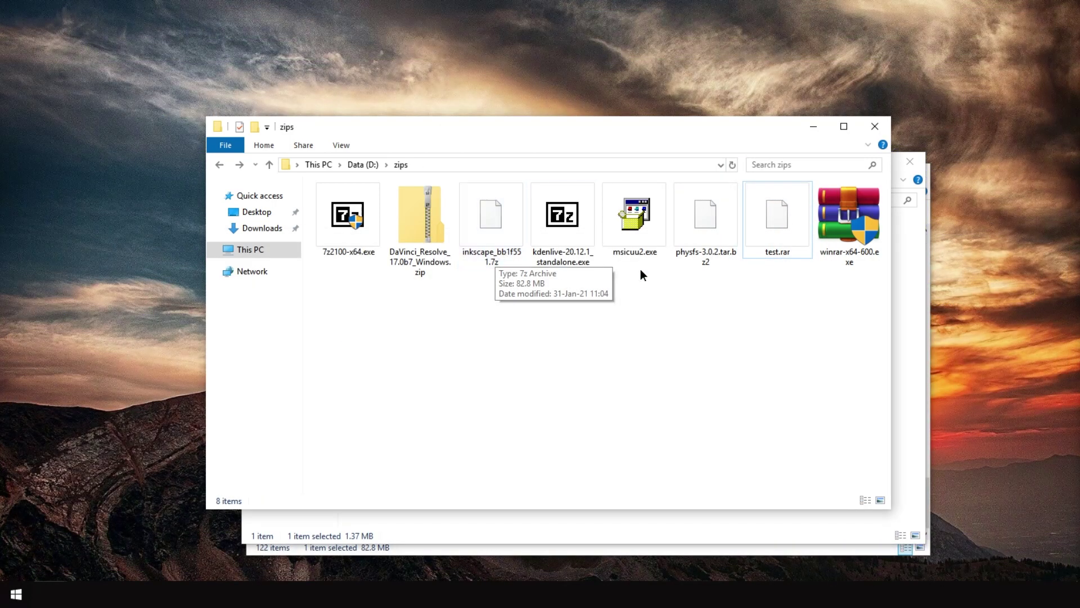
Launch Task Manager from the Win+X menu and show the detailed per-process list.
{"action": "right_click", "coordinate": [17, 590]}
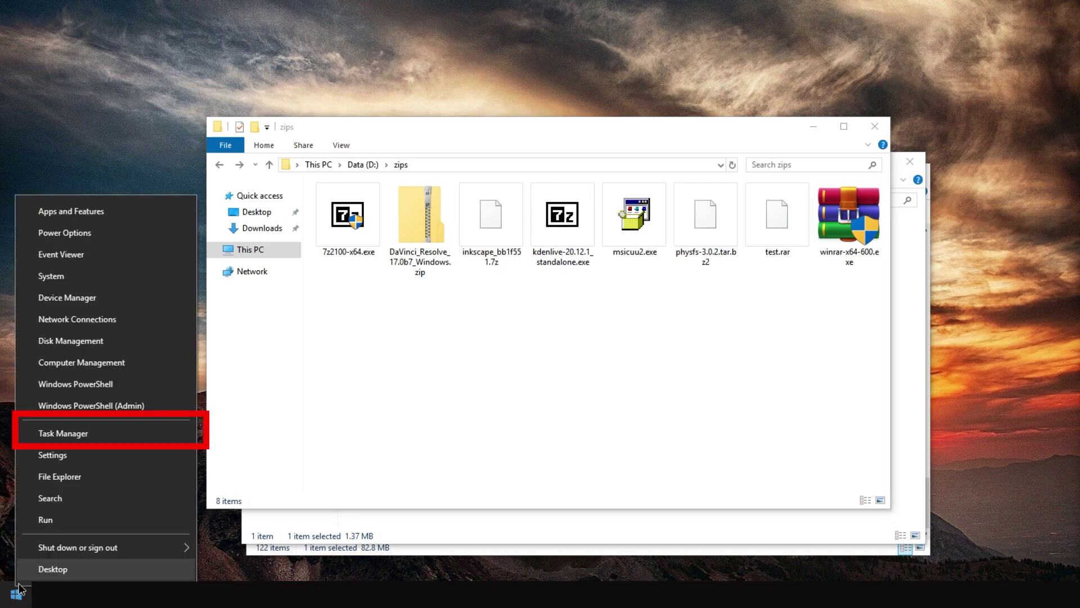
{"action": "left_click", "coordinate": [63, 433]}
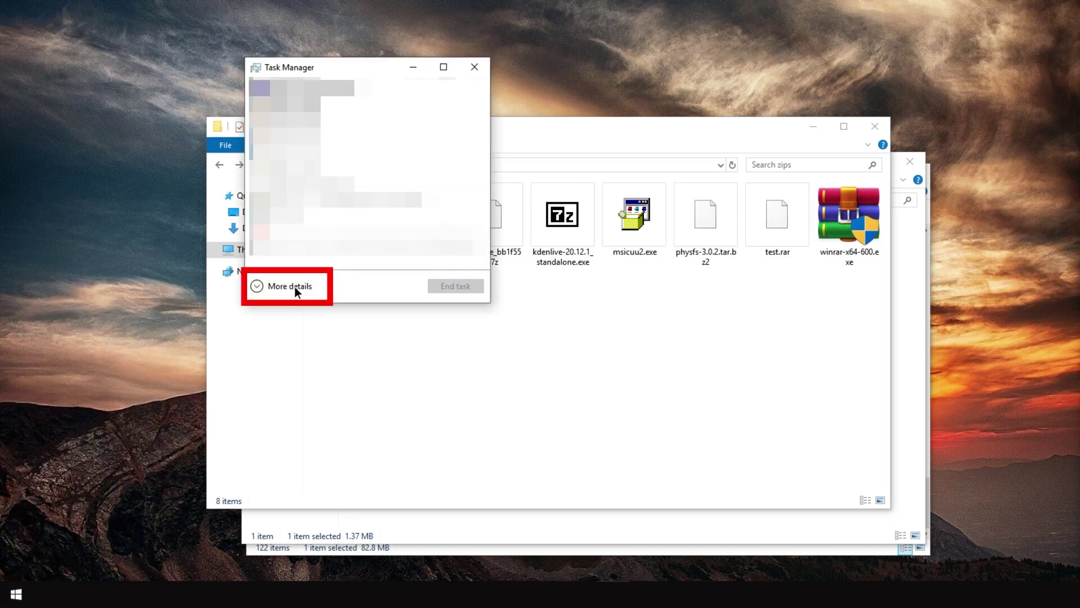
{"action": "left_click", "coordinate": [295, 285]}
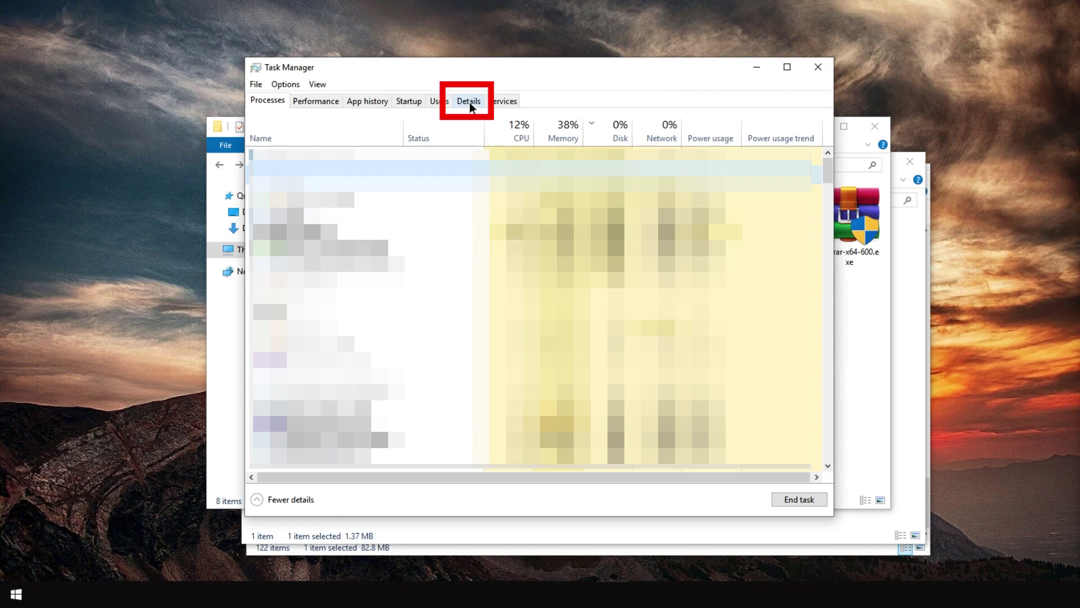
{"action": "left_click", "coordinate": [469, 103]}
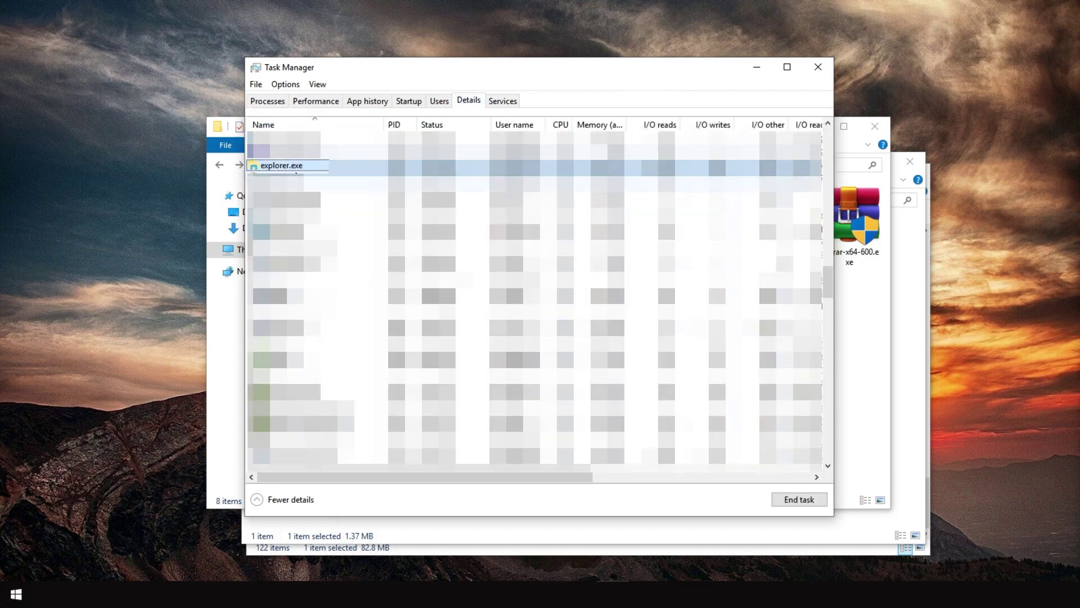
End explorer.exe, start explorer again as a new task, and close Task Manager.
{"action": "right_click", "coordinate": [289, 164]}
{"action": "left_click", "coordinate": [272, 170]}
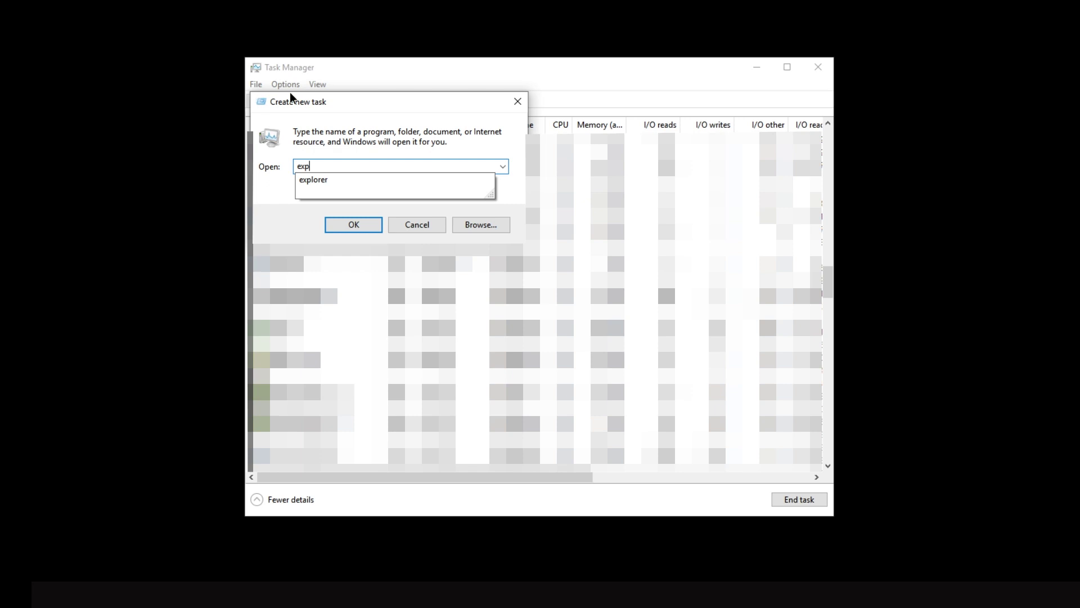
{"action": "key", "text": "Return"}
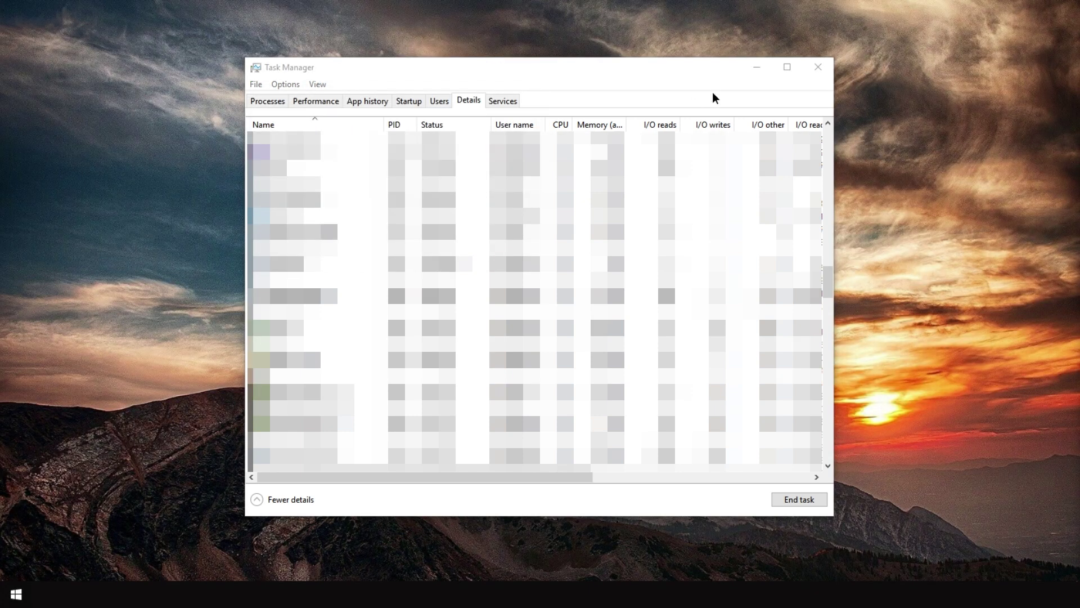
{"action": "left_click", "coordinate": [819, 68]}
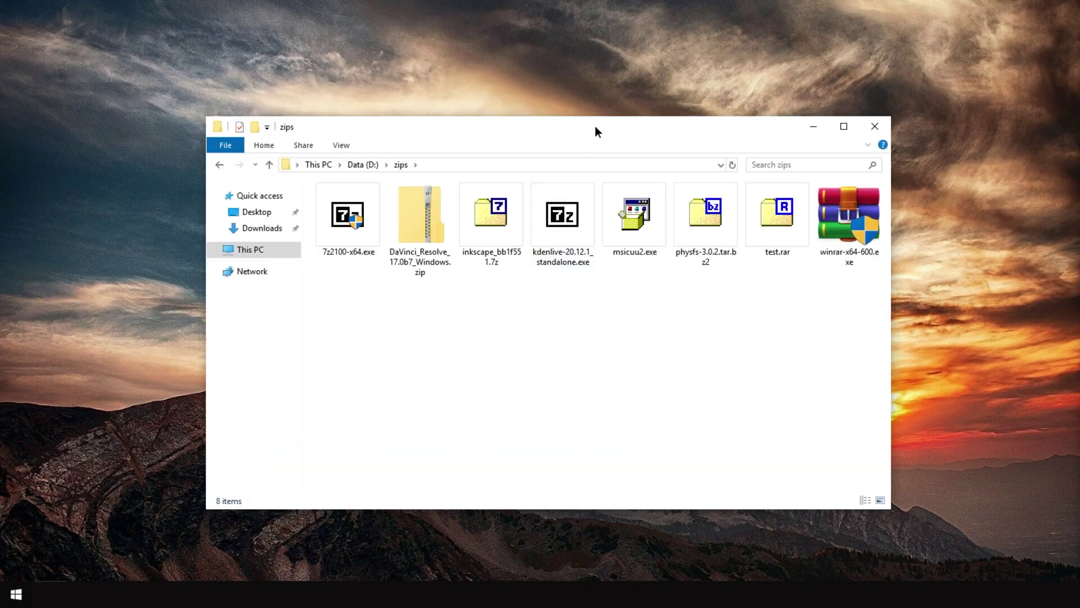
{"action": "left_click_drag", "start_coordinate": [595, 126], "coordinate": [561, 135]}
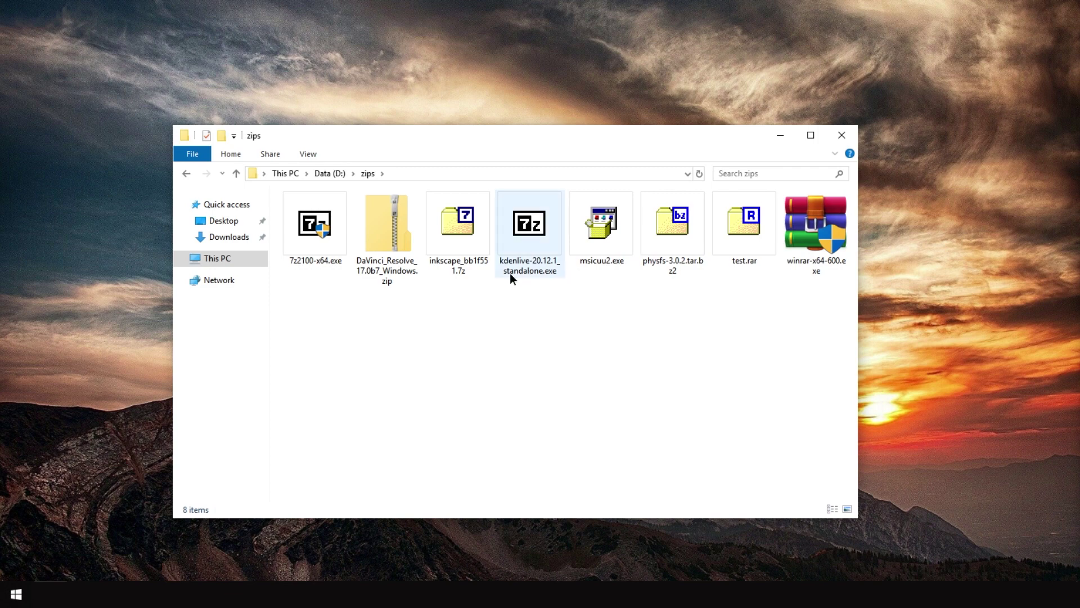
{"action": "double_click", "coordinate": [446, 264]}
{"action": "left_click", "coordinate": [744, 249]}
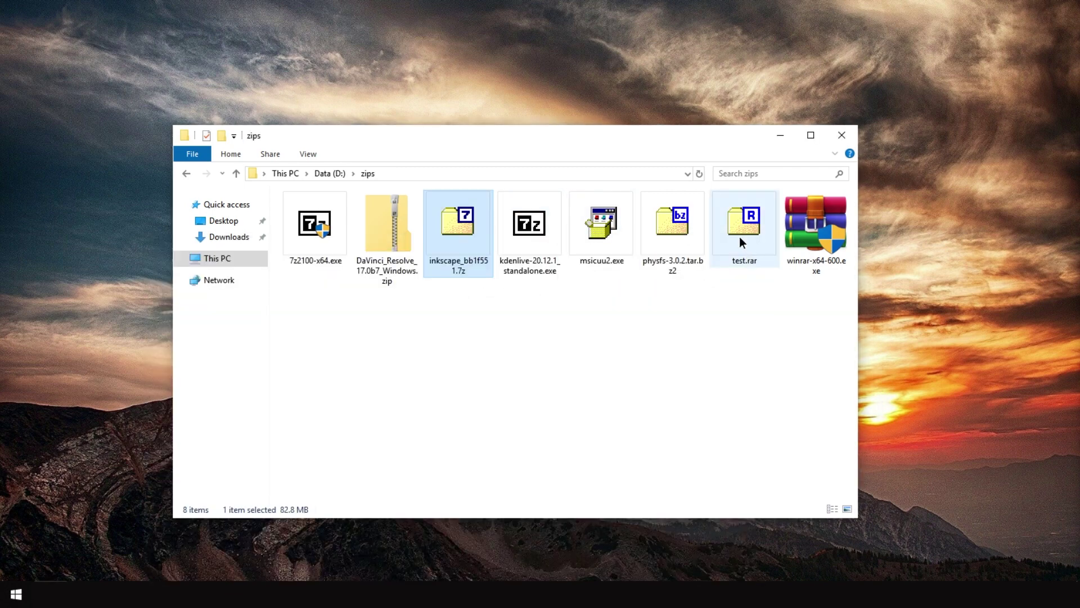
{"action": "double_click", "coordinate": [739, 236]}
{"action": "left_click", "coordinate": [734, 247]}
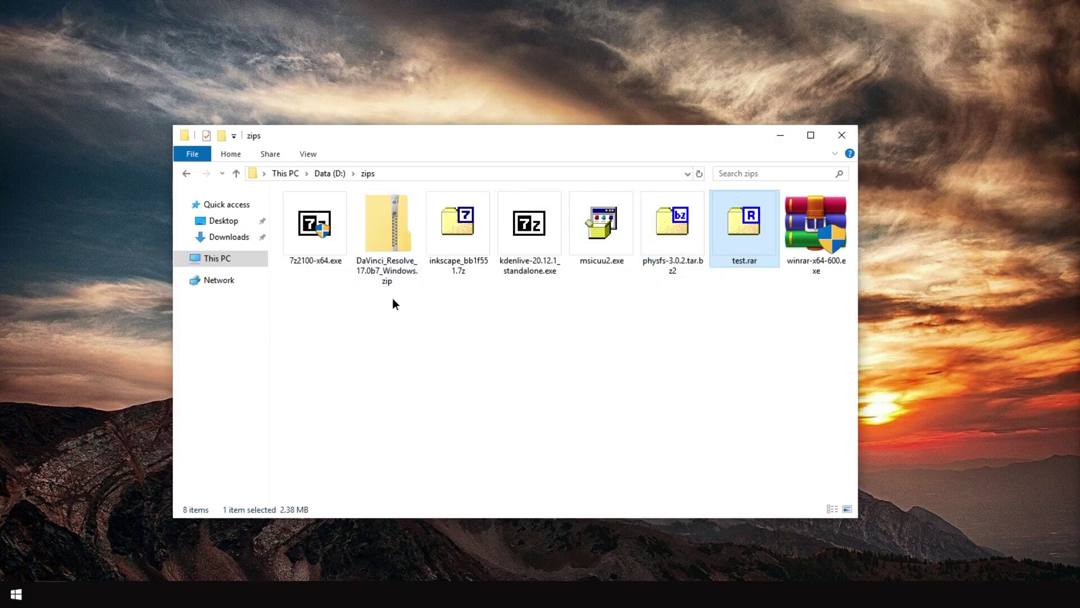
{"action": "double_click", "coordinate": [392, 262]}
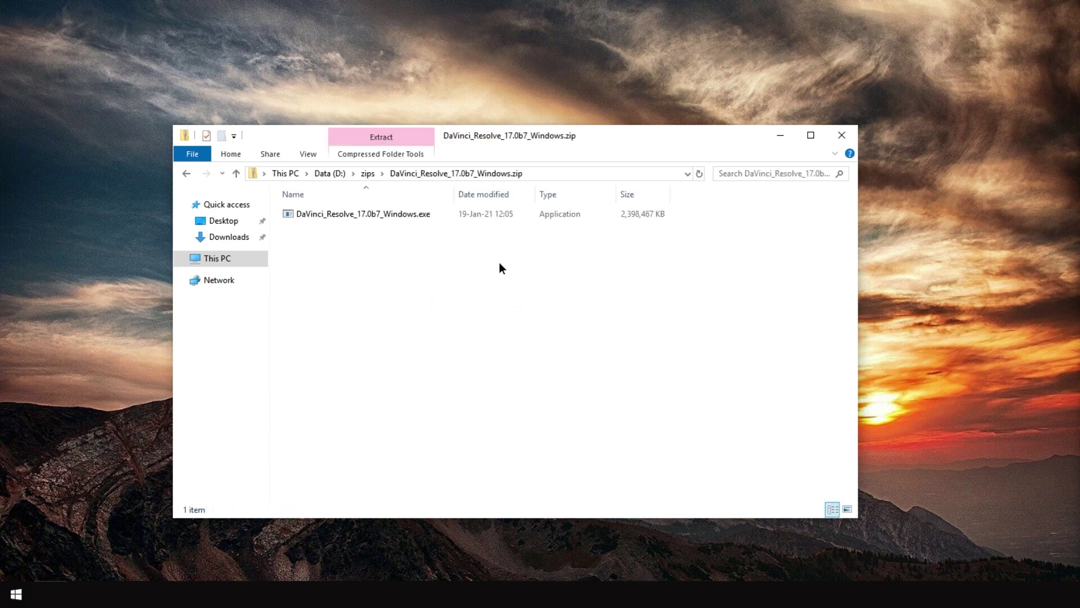
{"action": "key", "text": "alt+Left"}
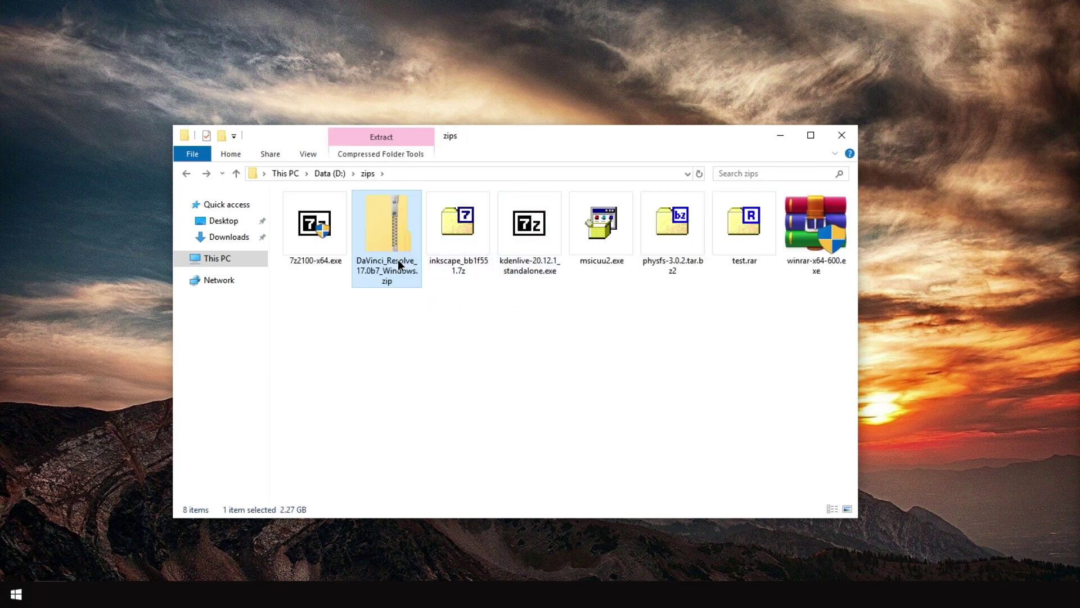
{"action": "left_click", "coordinate": [518, 332]}
{"action": "right_click", "coordinate": [474, 240]}
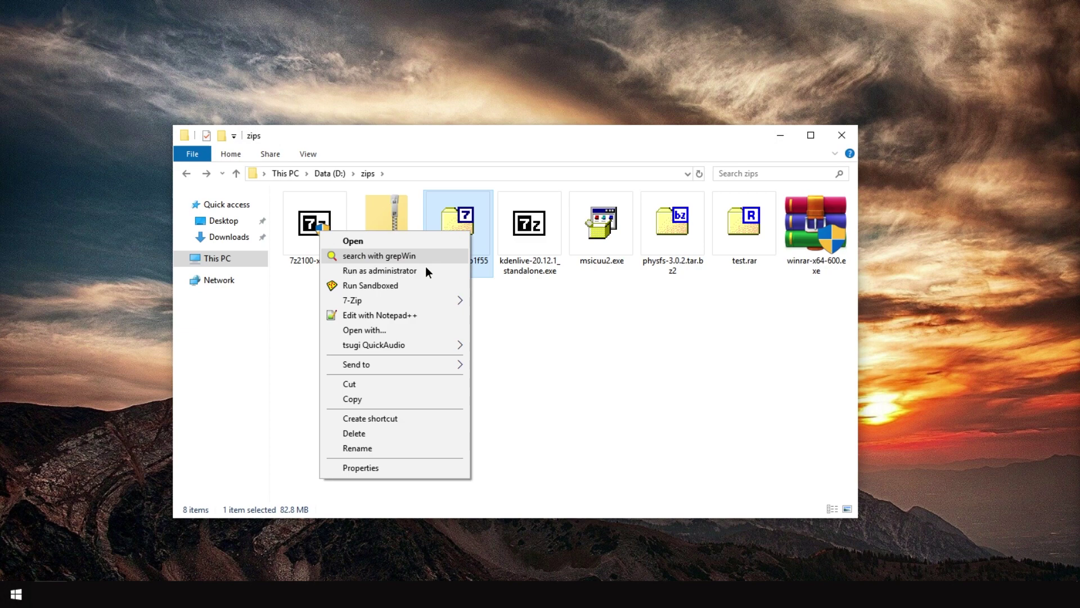
{"action": "mouse_move", "coordinate": [345, 306]}
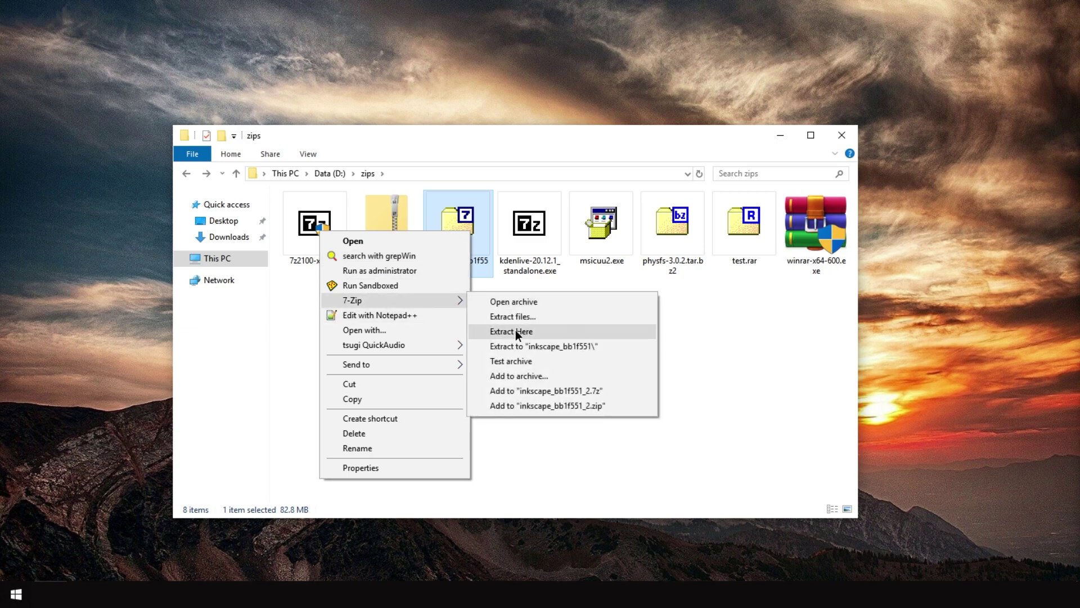
{"action": "left_click", "coordinate": [461, 332]}
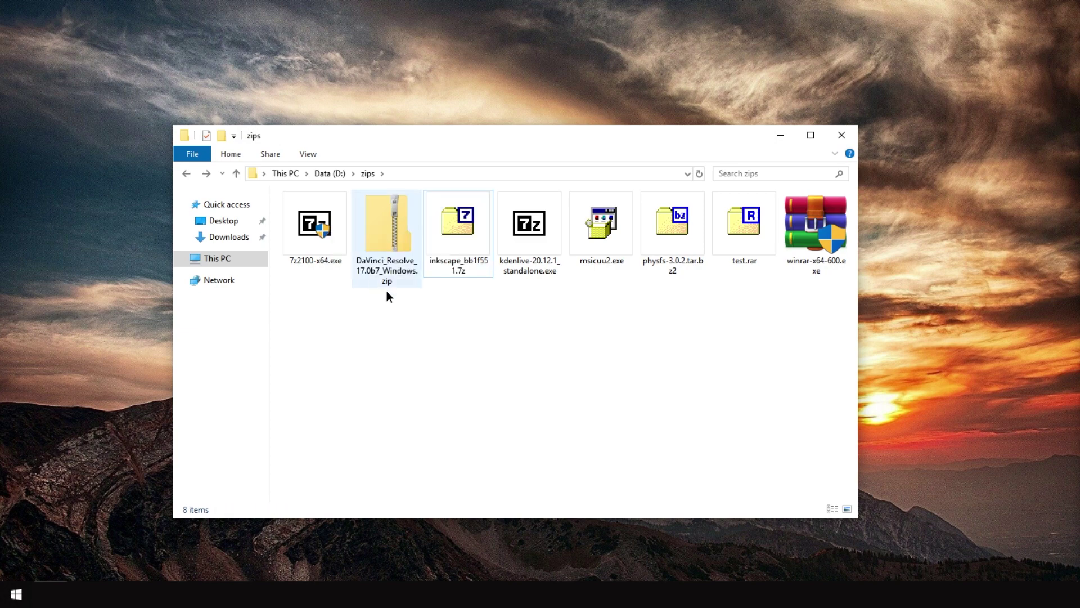
{"action": "left_click", "coordinate": [439, 259]}
Search Start for 7zip and launch 7zFM.exe from the 7-Zip program folder.
{"action": "left_click", "coordinate": [16, 594]}
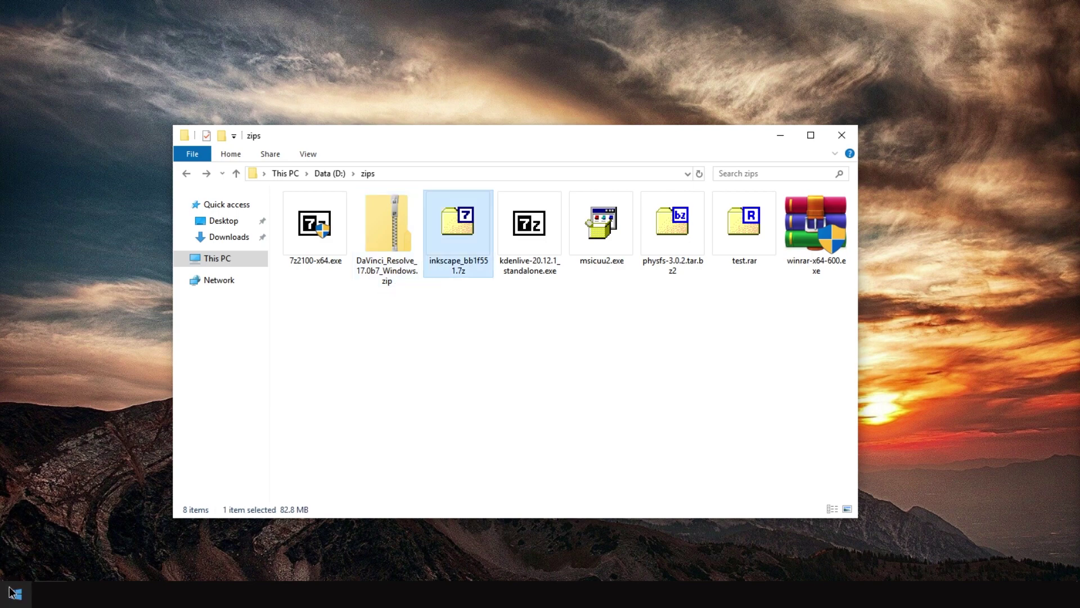
{"action": "type", "text": "7zip"}
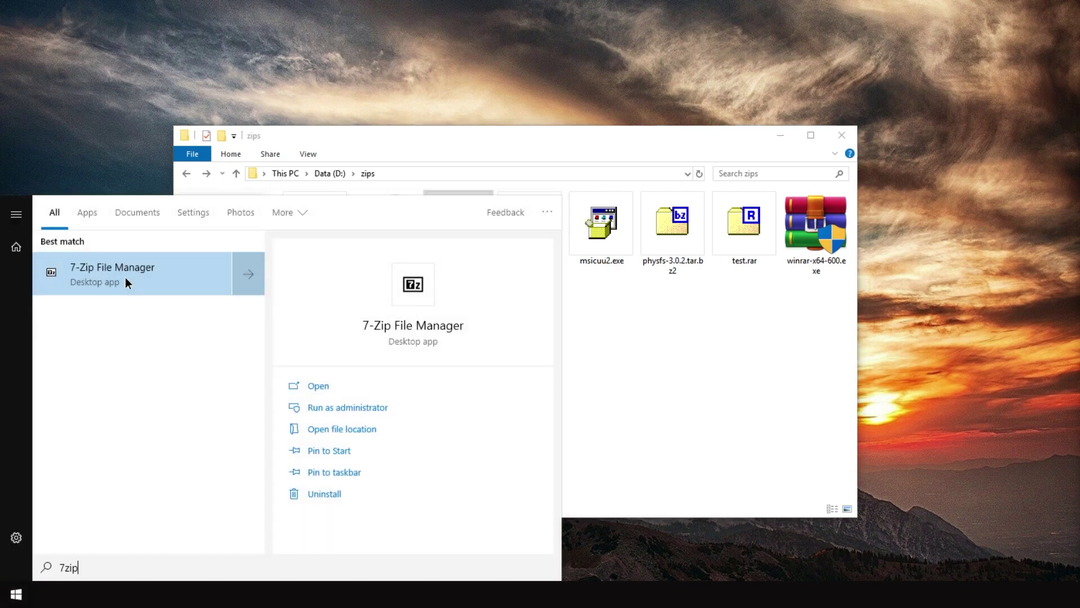
{"action": "right_click", "coordinate": [147, 274]}
{"action": "left_click", "coordinate": [255, 313]}
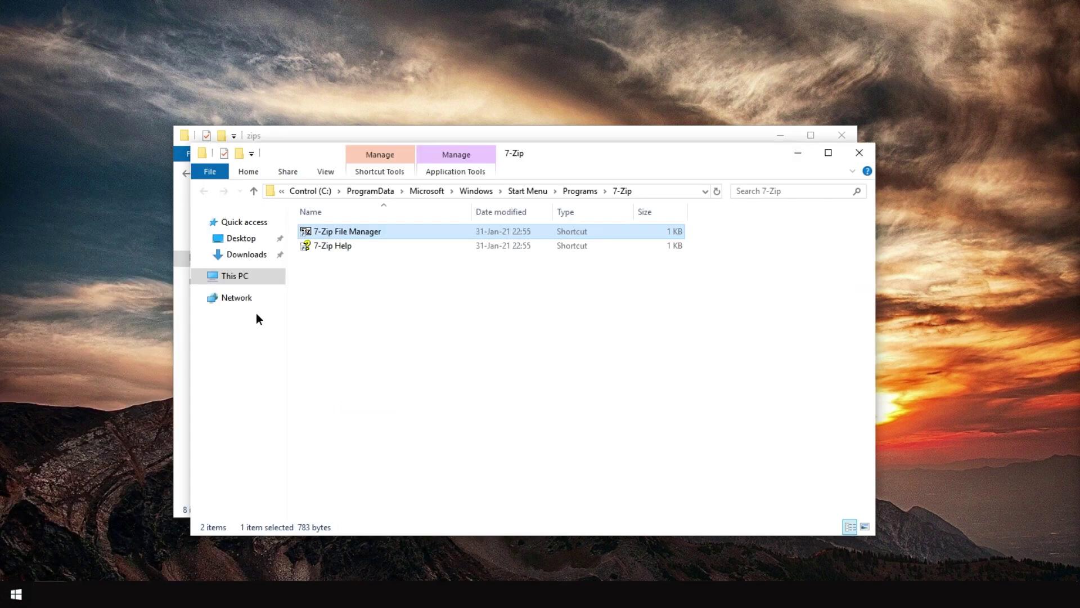
{"action": "left_click", "coordinate": [399, 192]}
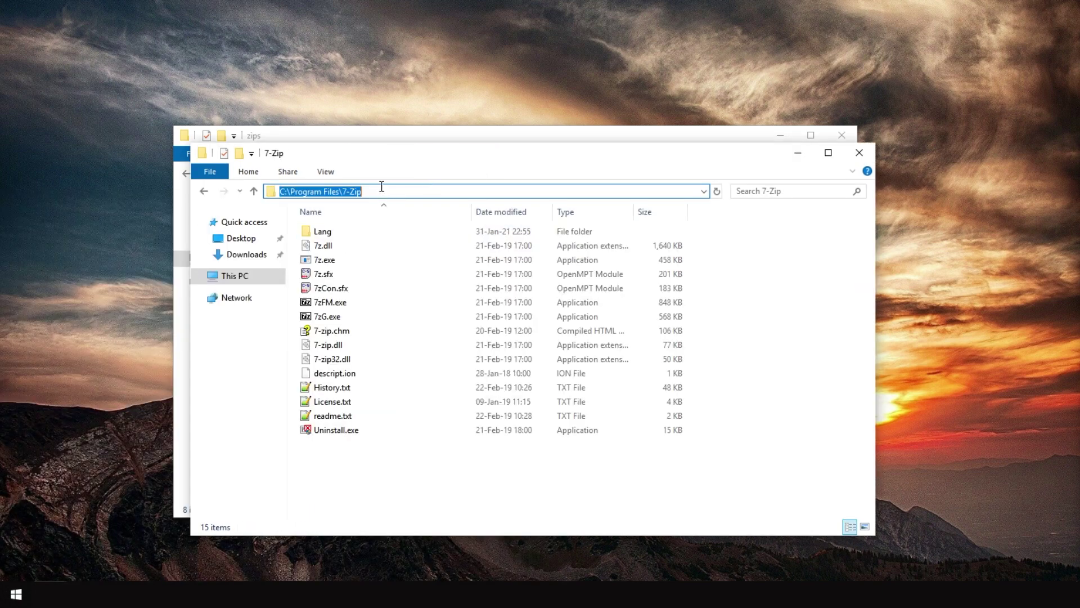
{"action": "left_click", "coordinate": [328, 304]}
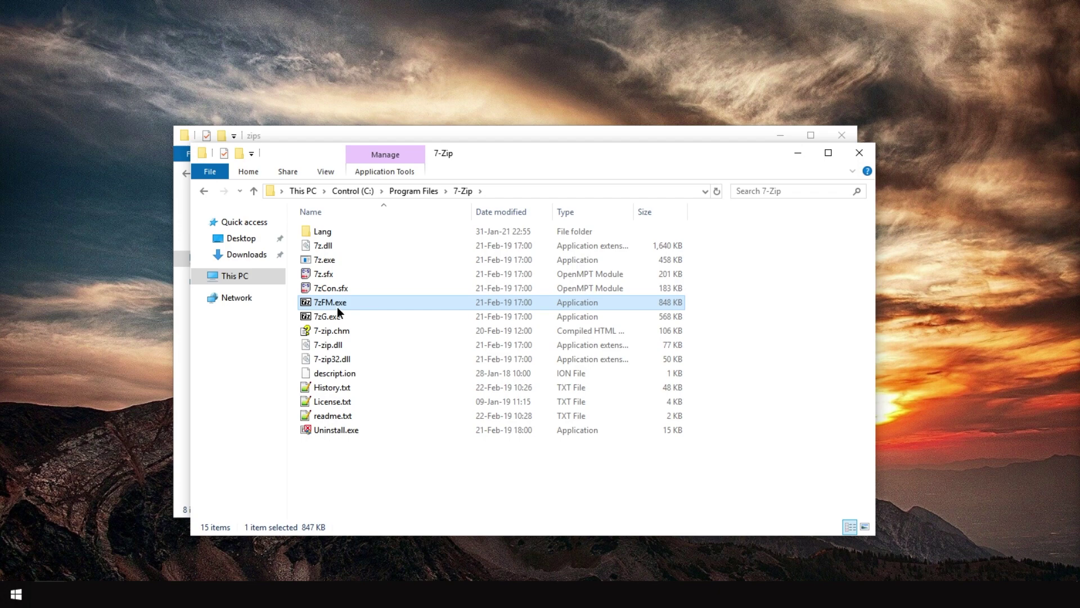
{"action": "double_click", "coordinate": [333, 303]}
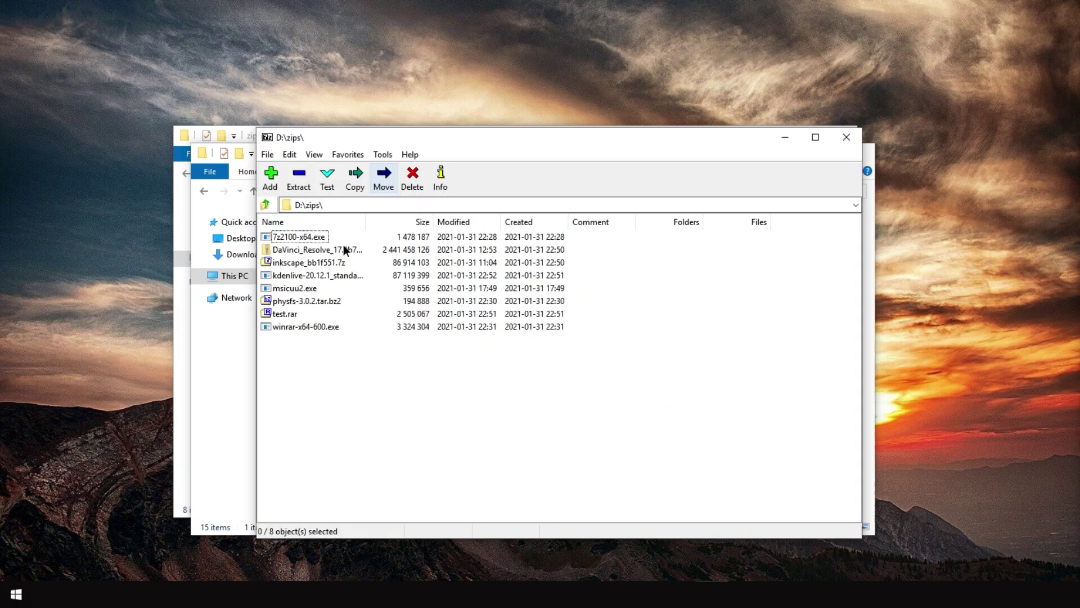
Associate the zip type with 7-Zip for all users in 7-Zip Options and apply.
{"action": "left_click", "coordinate": [382, 155]}
{"action": "left_click", "coordinate": [391, 170]}
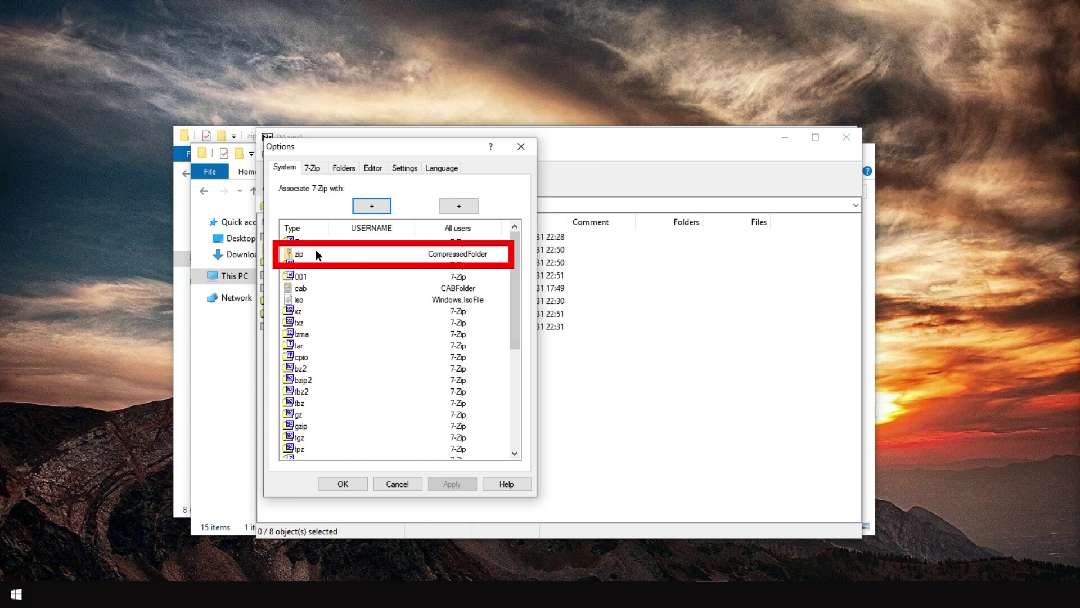
{"action": "left_click", "coordinate": [298, 254]}
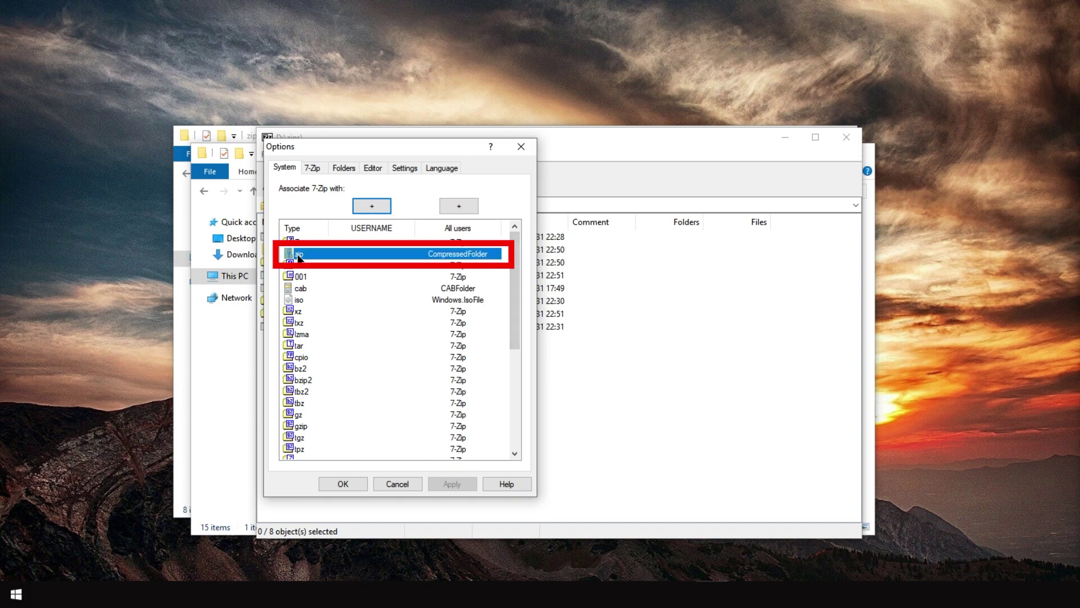
{"action": "left_click", "coordinate": [462, 257]}
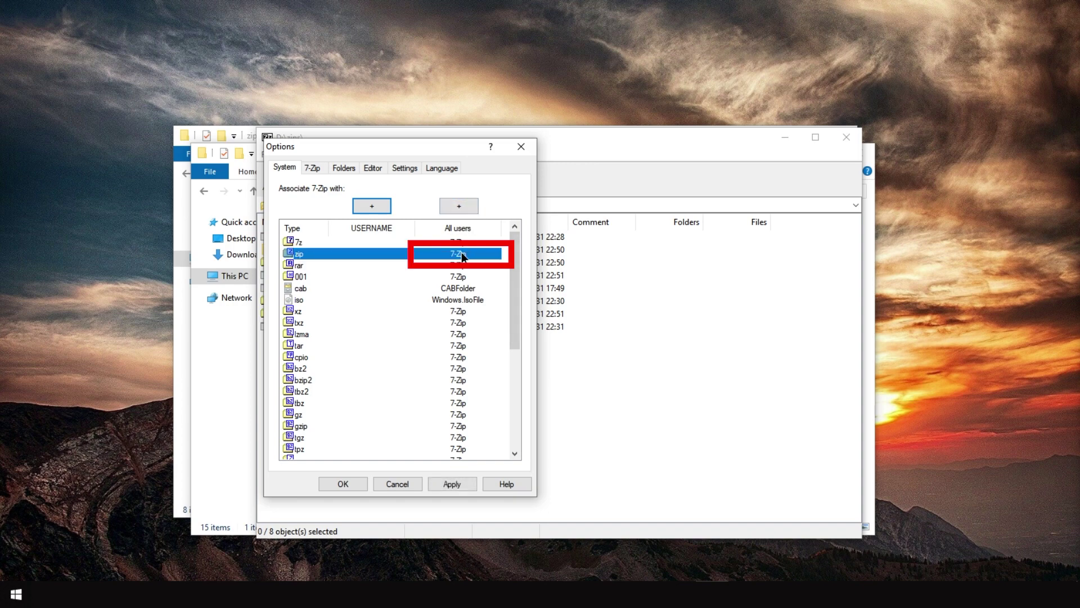
{"action": "left_click", "coordinate": [462, 257]}
{"action": "left_click", "coordinate": [463, 257]}
{"action": "left_click", "coordinate": [462, 257]}
{"action": "left_click", "coordinate": [462, 257]}
{"action": "left_click", "coordinate": [450, 483]}
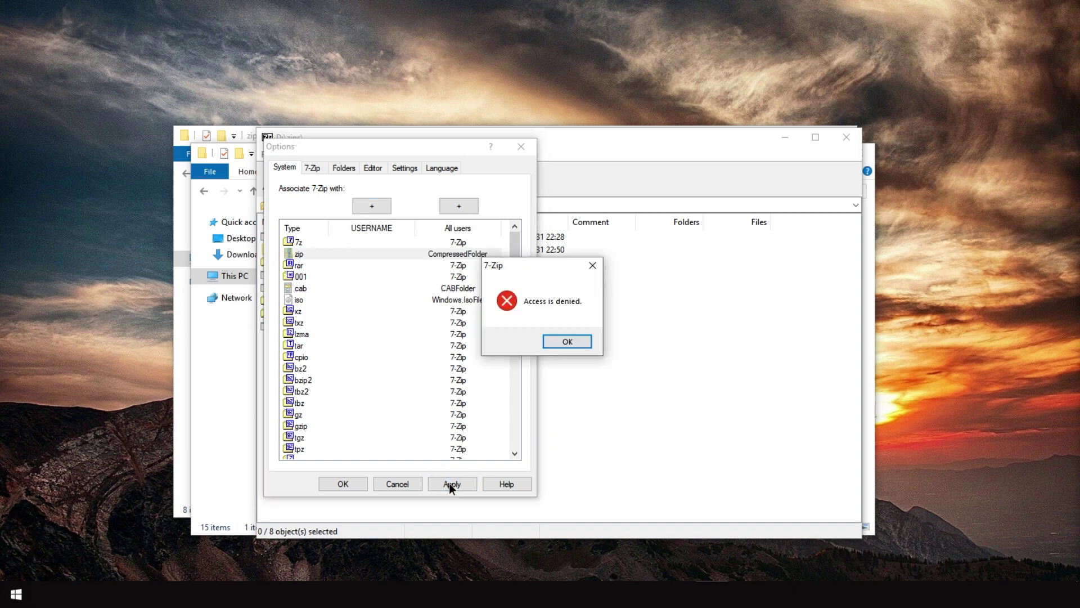
Dismiss the access denied error and relaunch 7zFM.exe as administrator.
{"action": "left_click", "coordinate": [567, 342]}
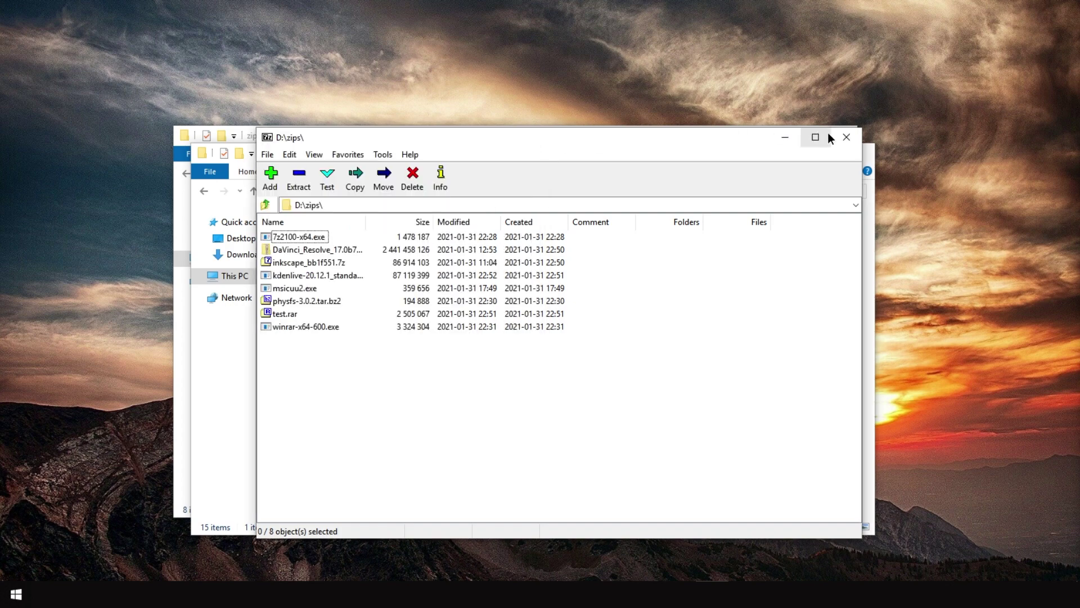
{"action": "left_click", "coordinate": [844, 138]}
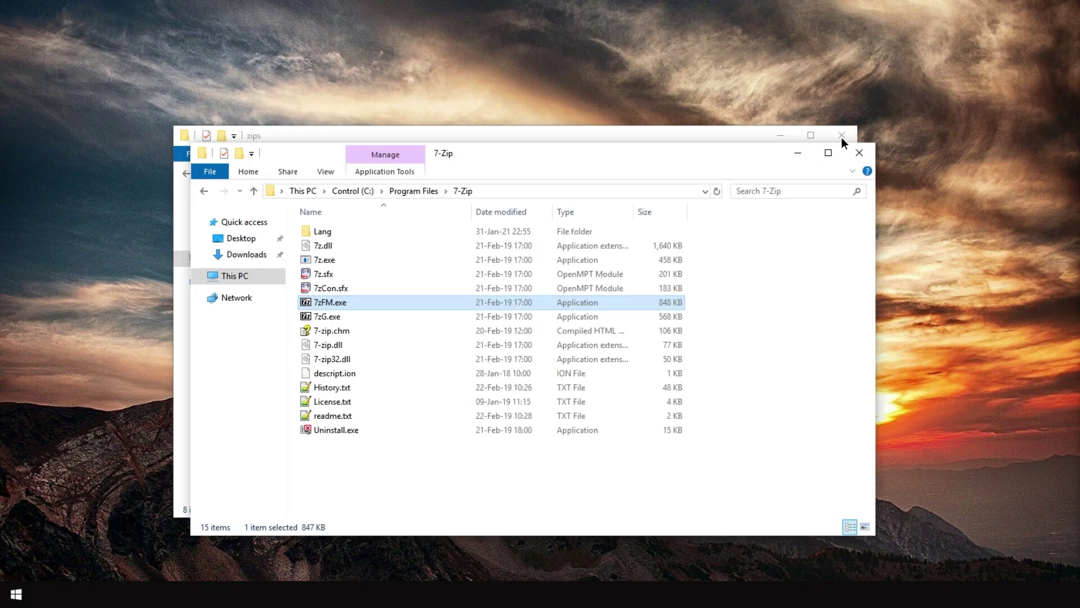
{"action": "right_click", "coordinate": [326, 304]}
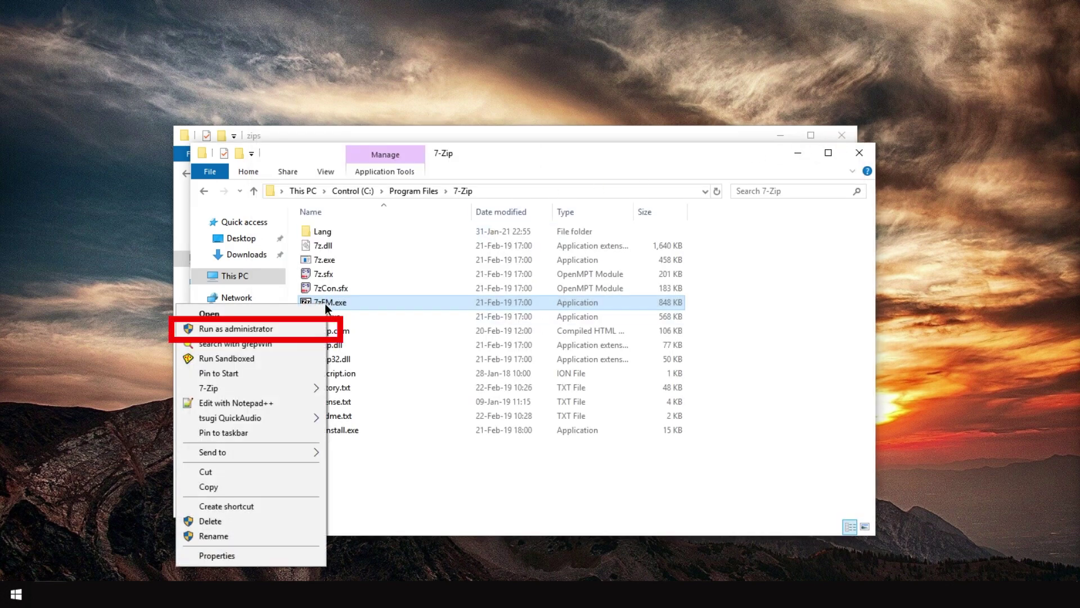
{"action": "left_click", "coordinate": [250, 329]}
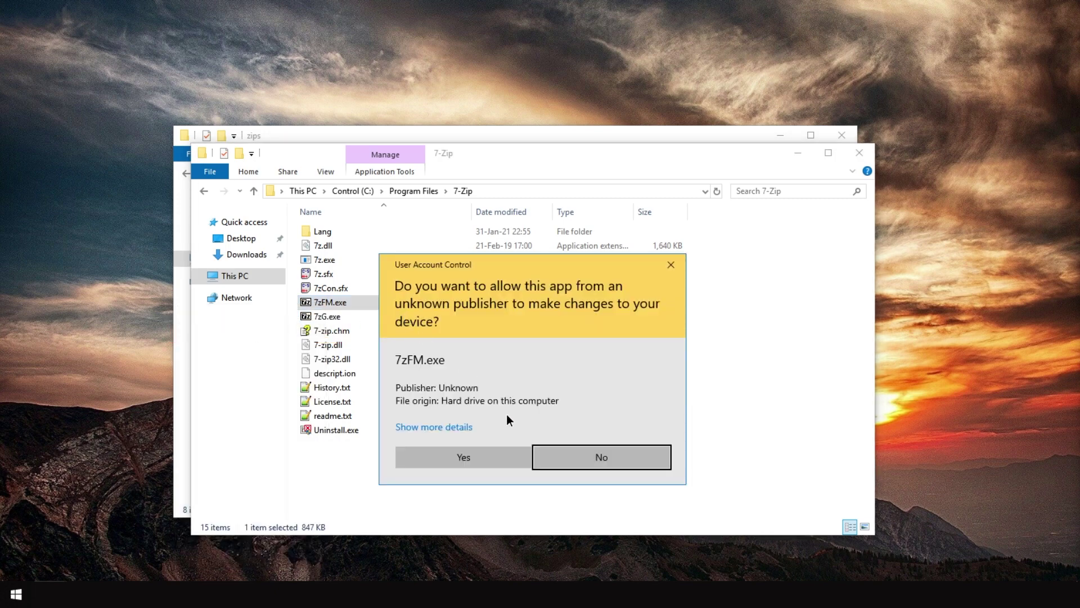
{"action": "left_click", "coordinate": [464, 457]}
Associate zip with 7-Zip for all users in Options, apply, and close the dialog.
{"action": "left_click", "coordinate": [383, 156]}
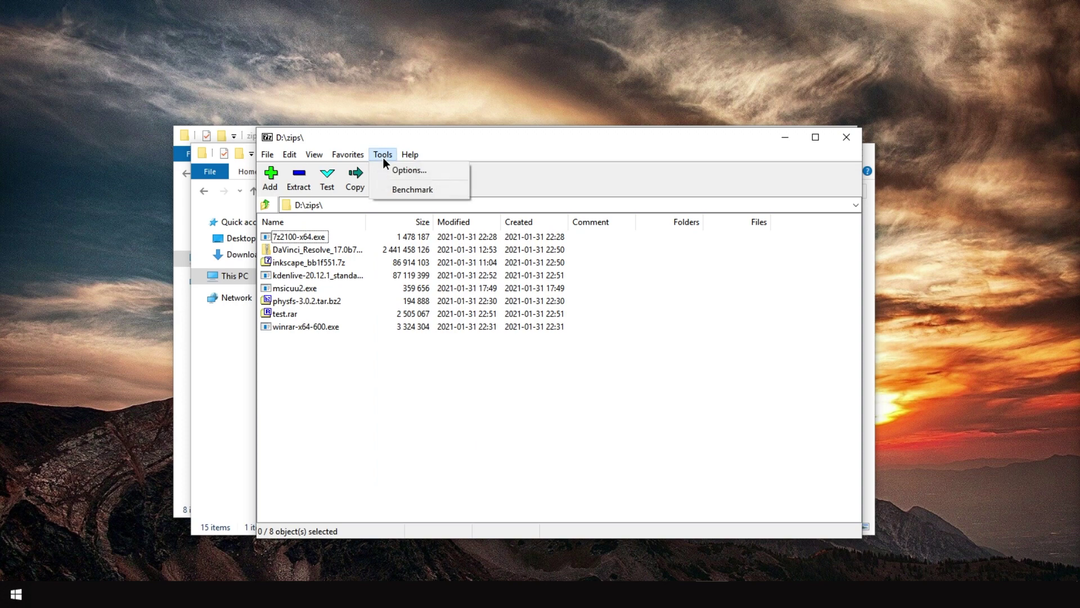
{"action": "left_click", "coordinate": [409, 171]}
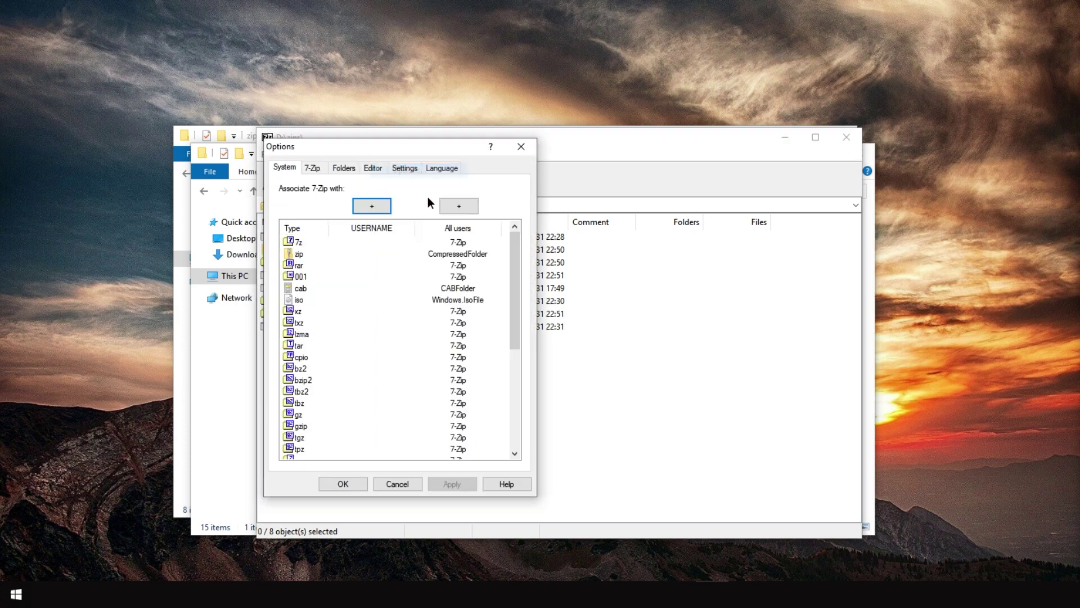
{"action": "left_click", "coordinate": [464, 253]}
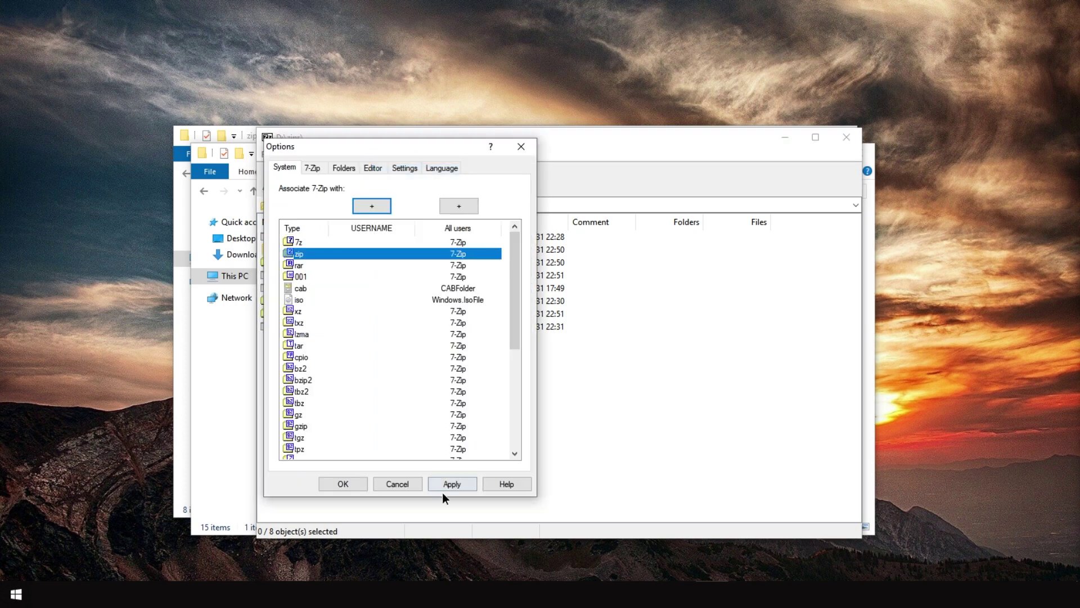
{"action": "left_click", "coordinate": [450, 484]}
{"action": "left_click", "coordinate": [343, 486]}
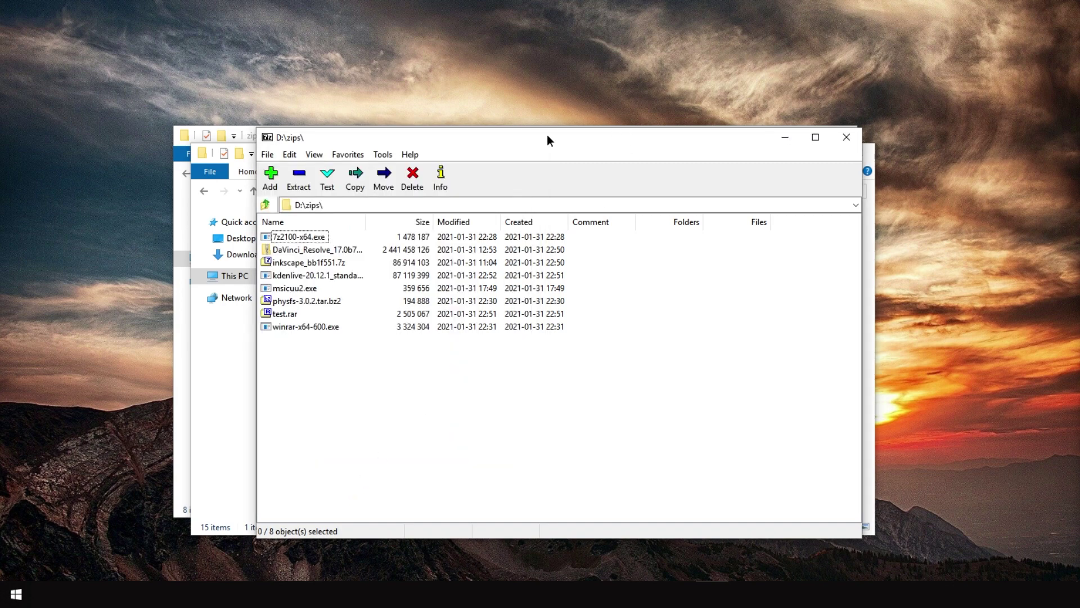
Return to the zips folder and open inkscape_bb1f551.7z in 7-Zip.
{"action": "left_click", "coordinate": [847, 137]}
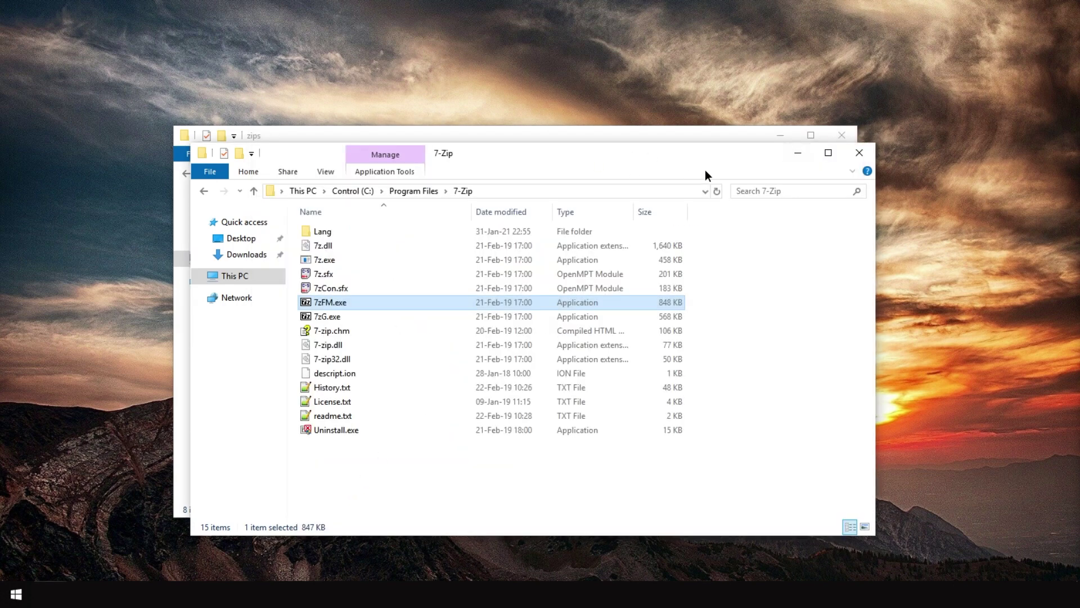
{"action": "left_click", "coordinate": [861, 152]}
{"action": "double_click", "coordinate": [462, 255]}
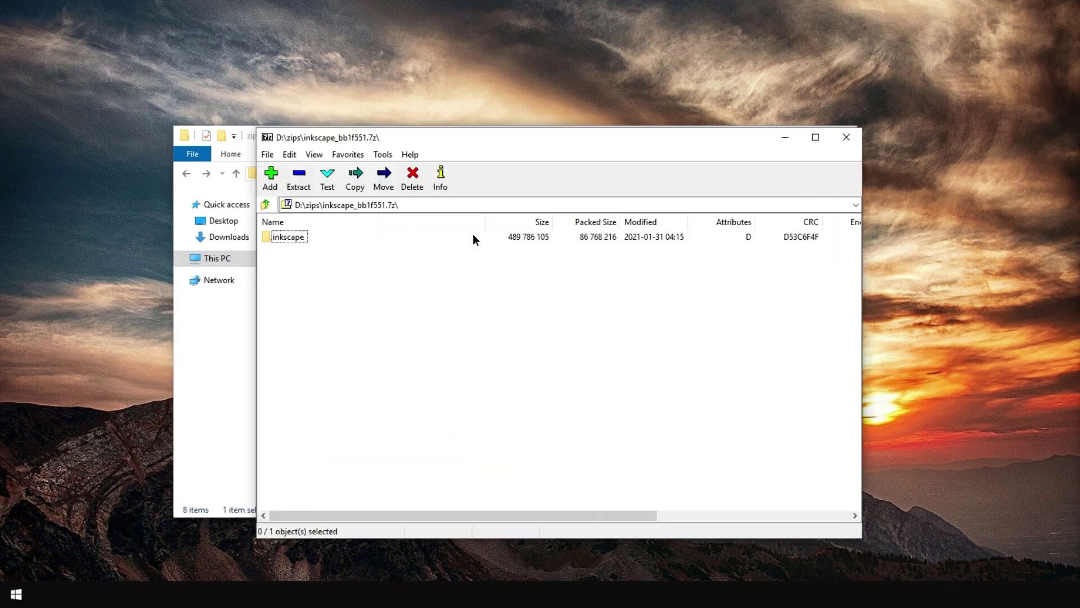
Close the inkscape archive and relaunch 7-Zip File Manager as administrator.
{"action": "left_click", "coordinate": [847, 137]}
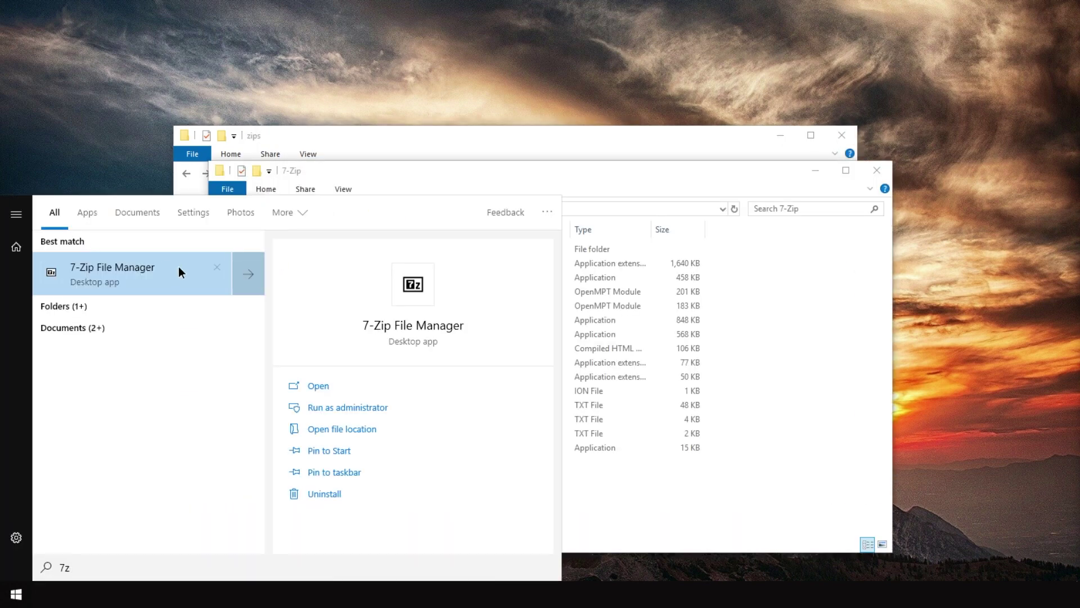
{"action": "right_click", "coordinate": [165, 269]}
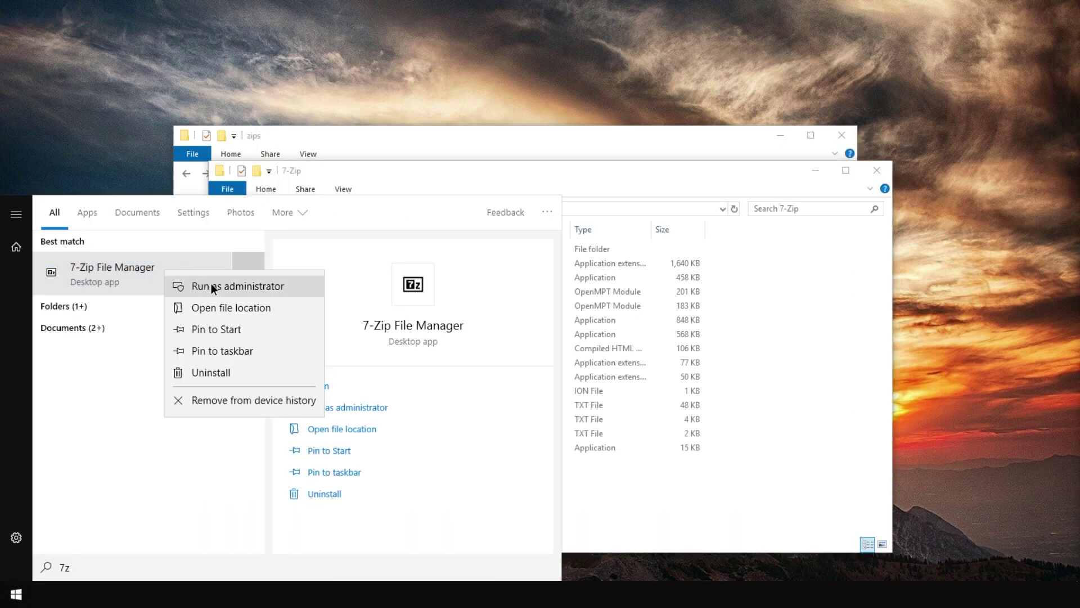
{"action": "left_click", "coordinate": [236, 286]}
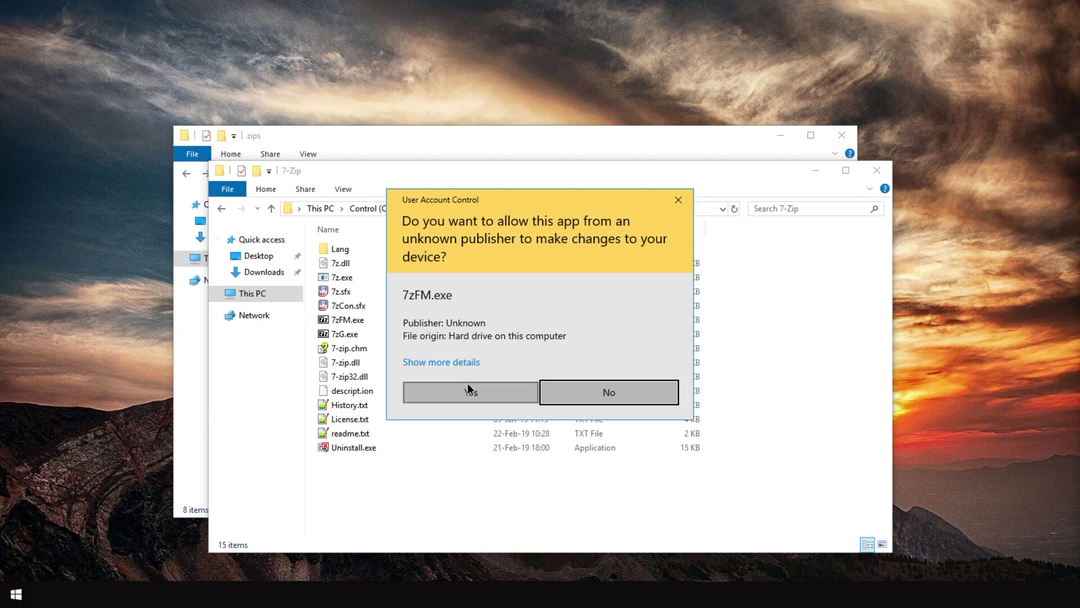
{"action": "left_click", "coordinate": [468, 384]}
Toggle the cascaded context menu setting in 7-Zip Options and apply it.
{"action": "left_click", "coordinate": [382, 155]}
{"action": "left_click", "coordinate": [425, 168]}
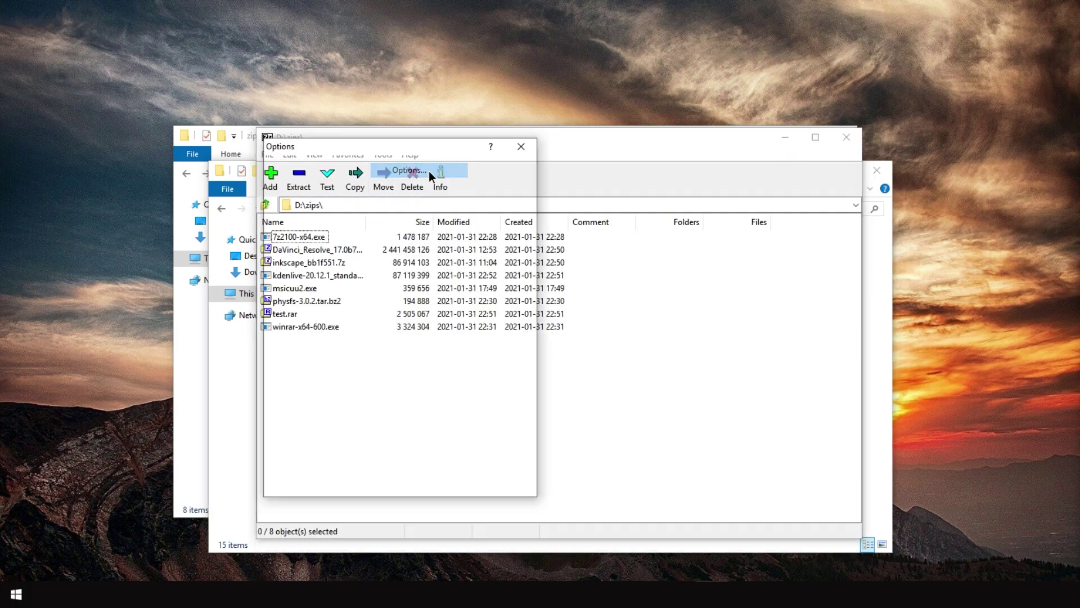
{"action": "left_click", "coordinate": [314, 168]}
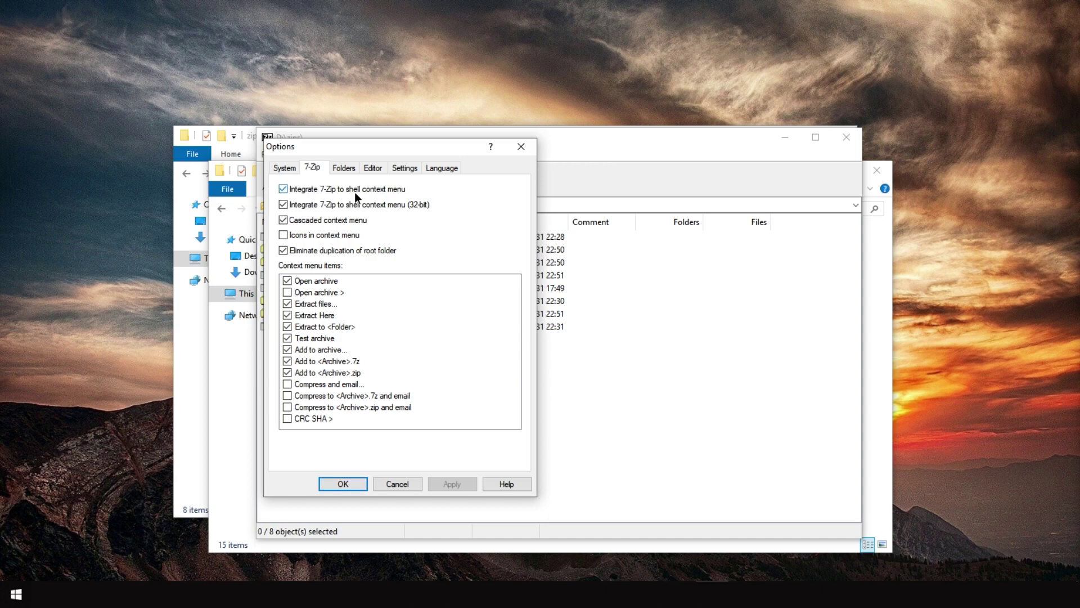
{"action": "left_click", "coordinate": [282, 220]}
{"action": "left_click", "coordinate": [448, 481]}
{"action": "right_click", "coordinate": [472, 223]}
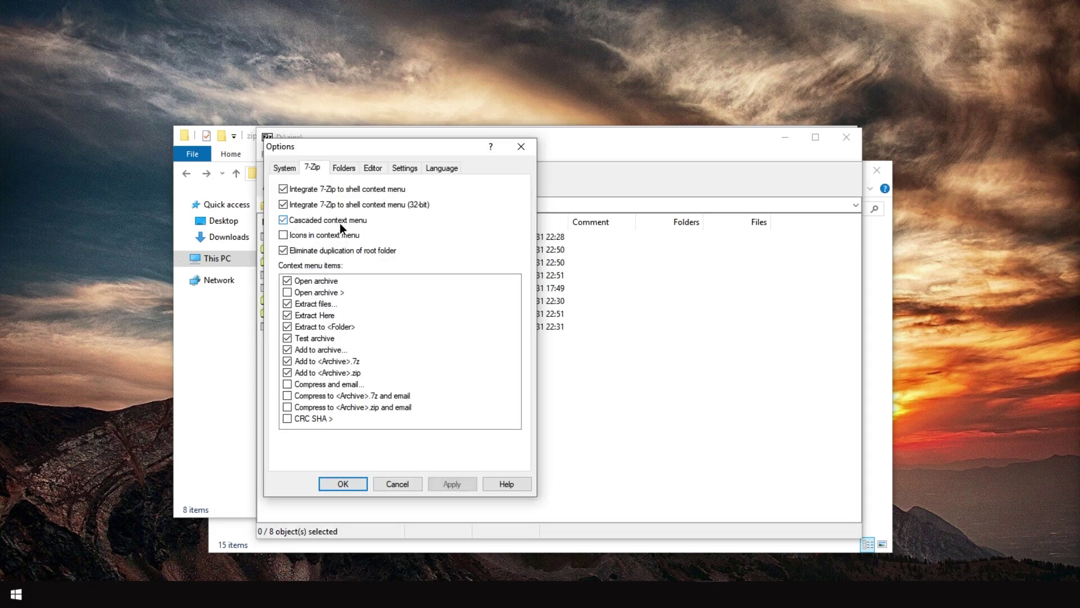
{"action": "left_click", "coordinate": [453, 485]}
Enable context-menu icons, remove Add to archive and other extra entries, and apply.
{"action": "left_click", "coordinate": [325, 234]}
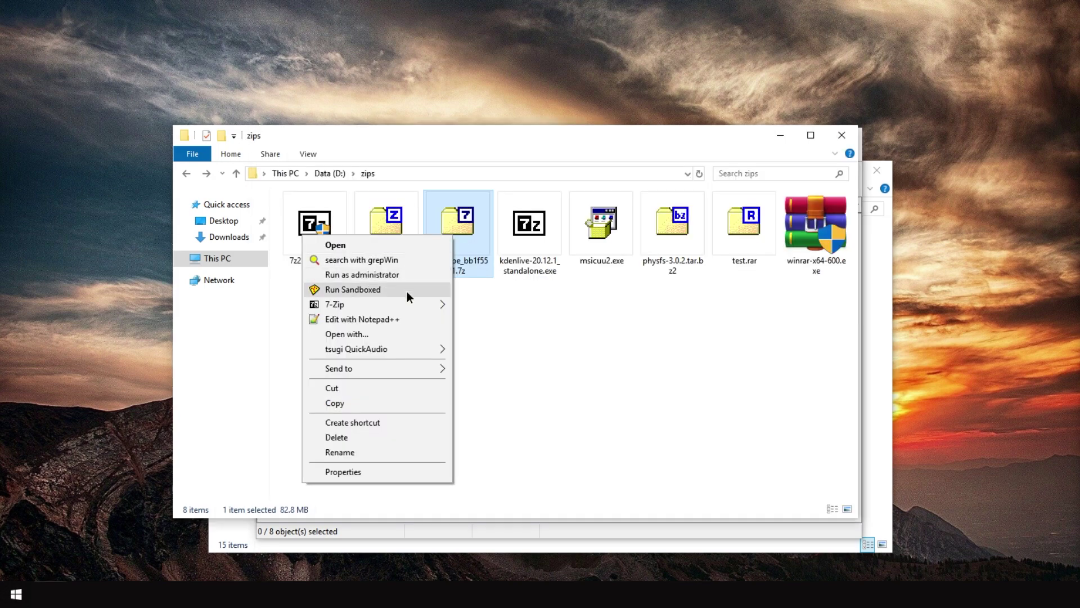
{"action": "mouse_move", "coordinate": [336, 305]}
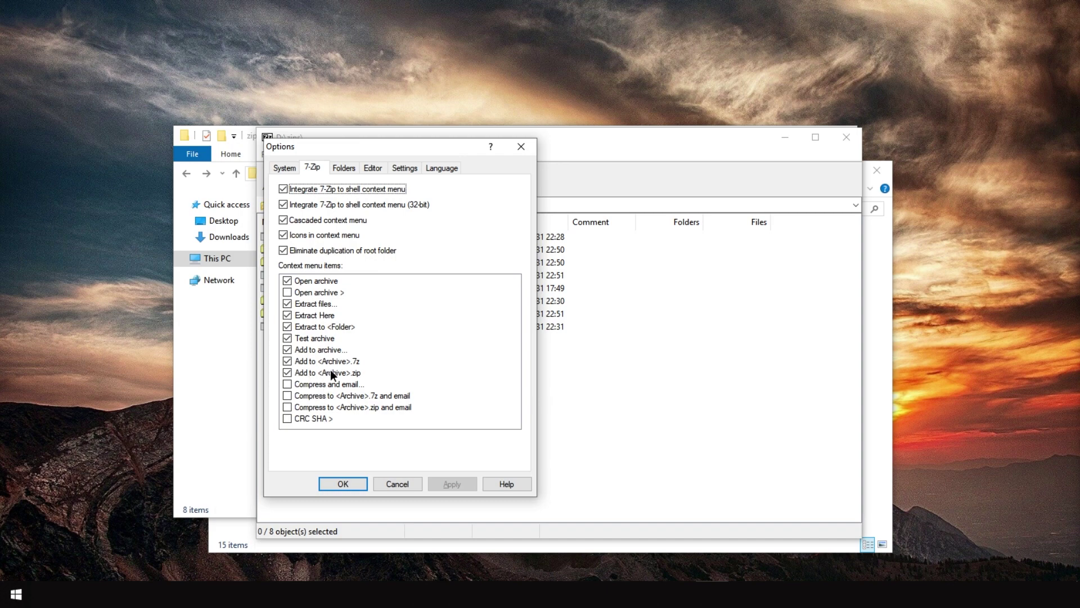
{"action": "left_click", "coordinate": [287, 349]}
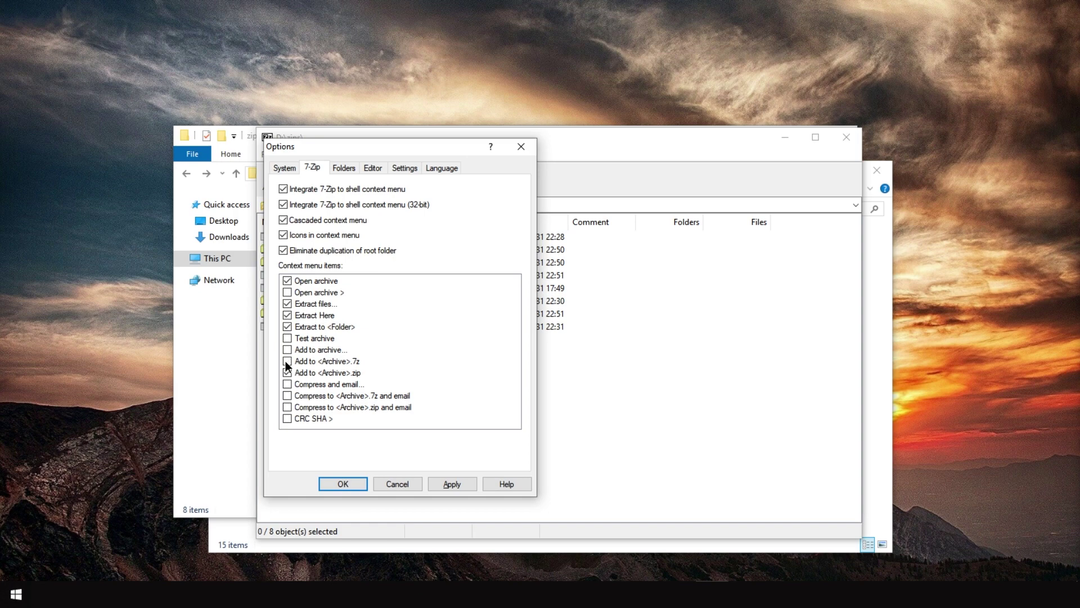
{"action": "left_click", "coordinate": [440, 483]}
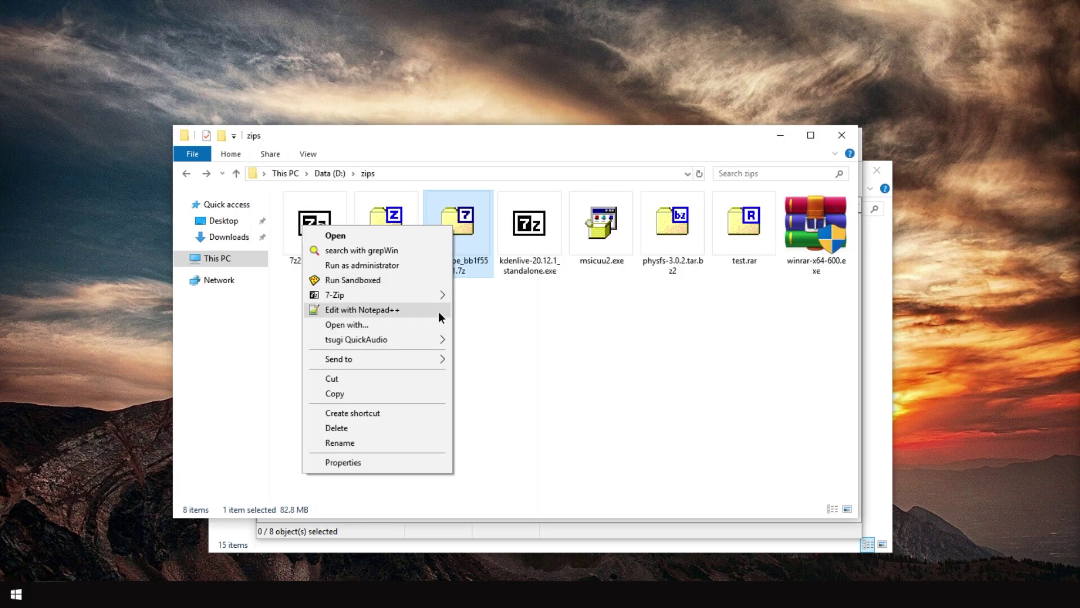
{"action": "mouse_move", "coordinate": [442, 295]}
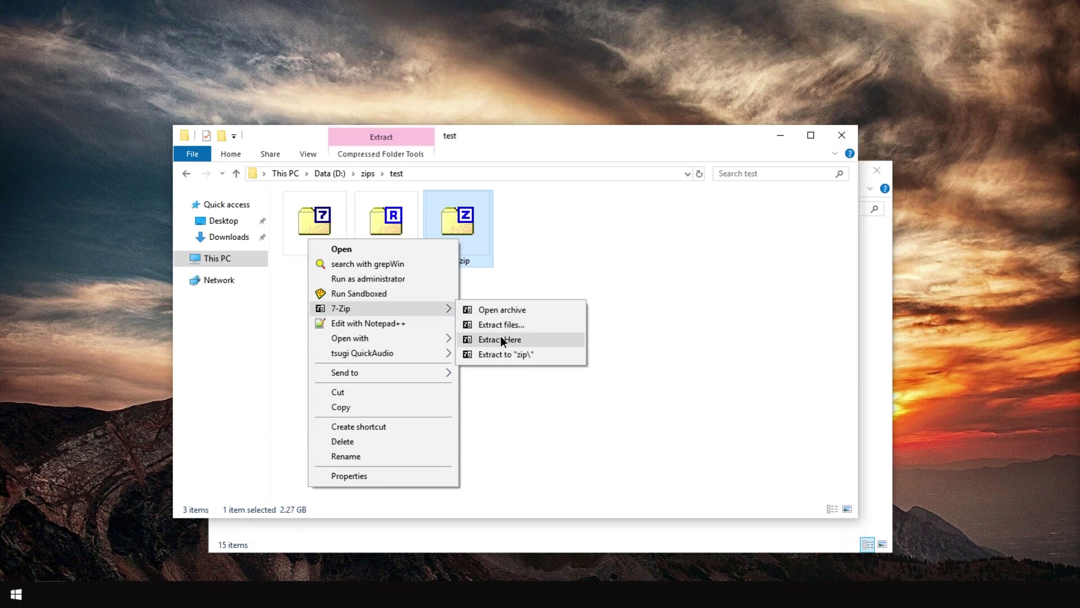
Extract zip.zip, 7z.7z and rar.rar in place inside the test folder with 7-Zip.
{"action": "left_click", "coordinate": [500, 338]}
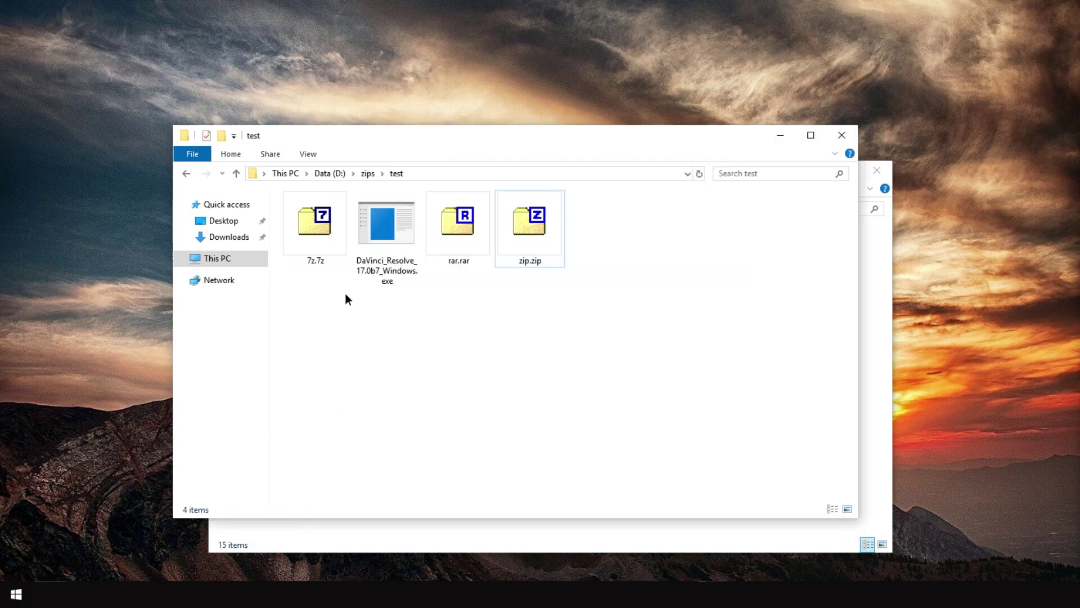
{"action": "right_click", "coordinate": [281, 232]}
{"action": "left_click", "coordinate": [304, 223]}
{"action": "right_click", "coordinate": [304, 222]}
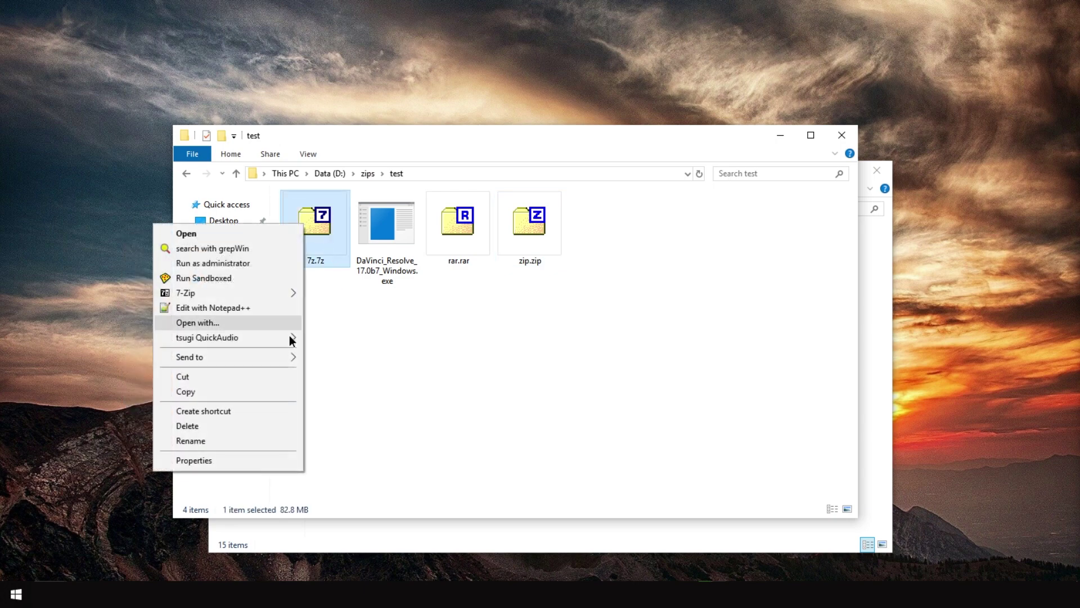
{"action": "mouse_move", "coordinate": [278, 292]}
{"action": "left_click", "coordinate": [378, 319]}
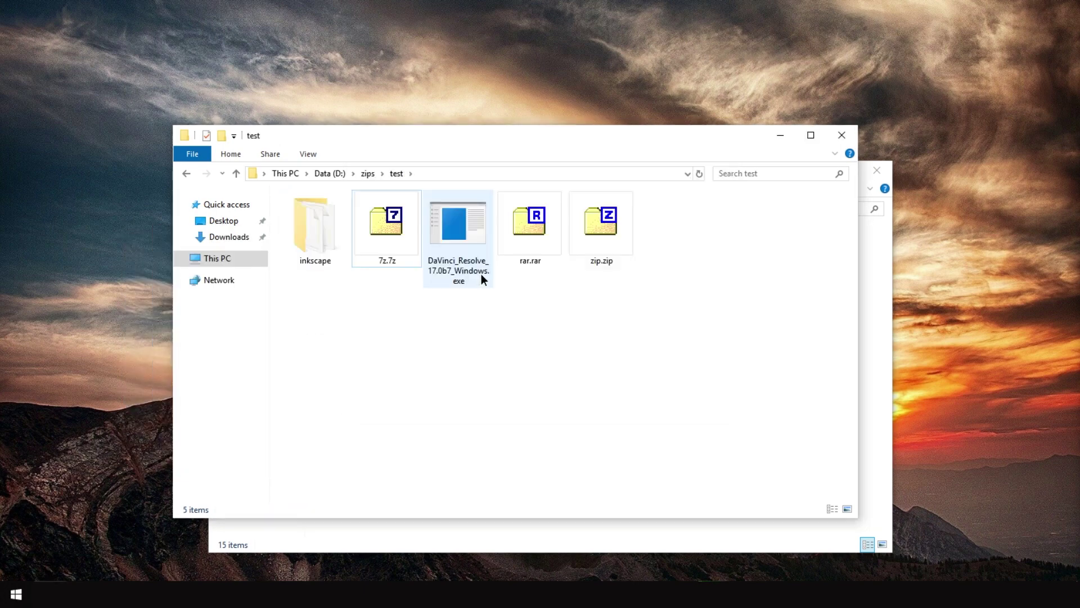
{"action": "right_click", "coordinate": [547, 225]}
{"action": "mouse_move", "coordinate": [502, 300]}
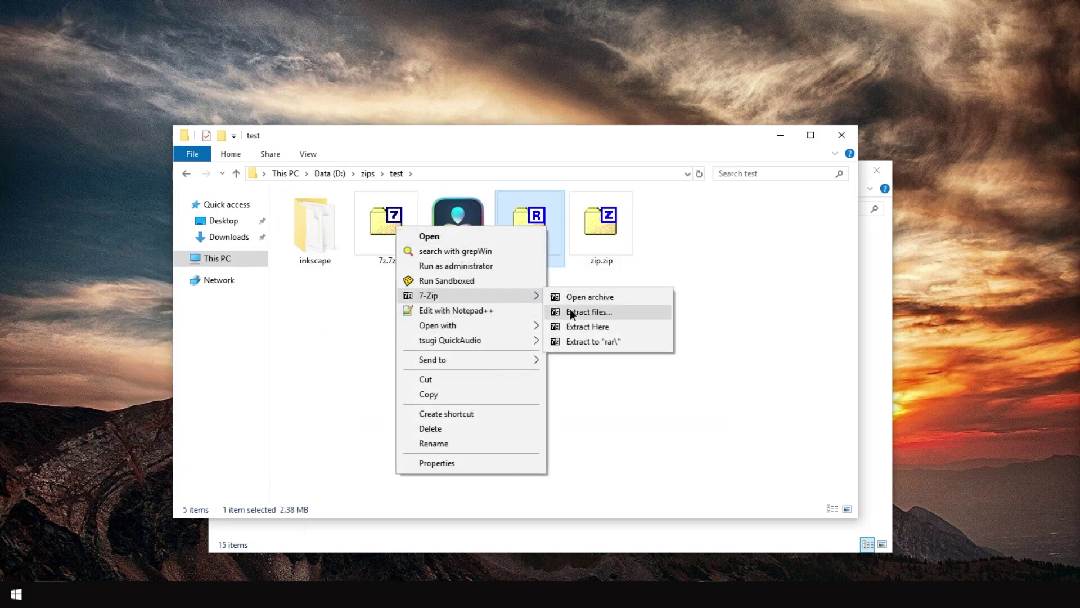
{"action": "left_click", "coordinate": [574, 326]}
Back in zips, extract 7z2100-x64.exe into its own 7z2100-x64 folder and open it.
{"action": "key", "text": "alt+Left"}
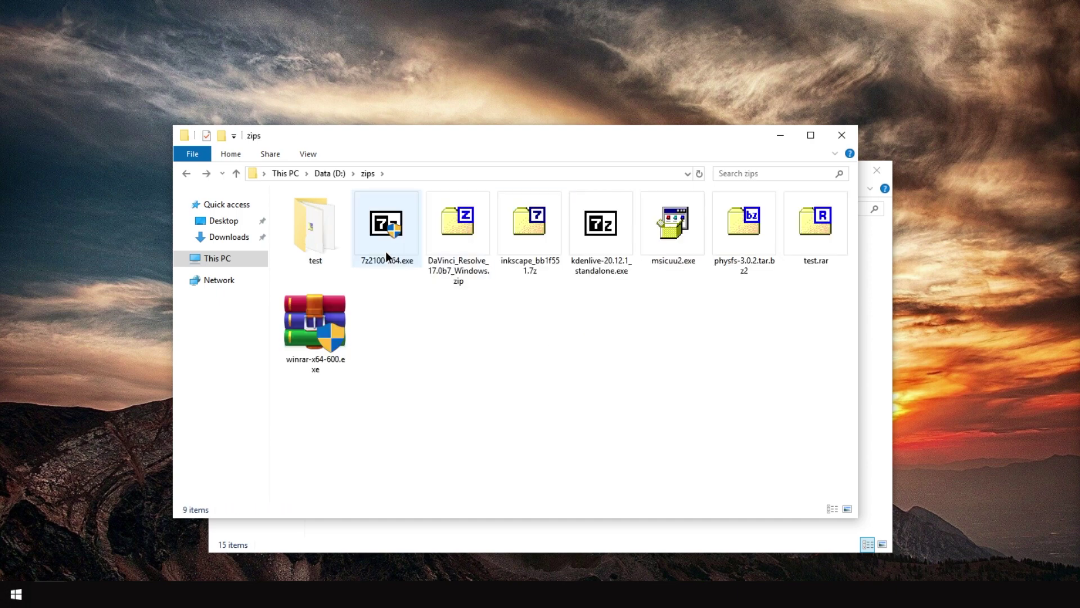
{"action": "left_click", "coordinate": [399, 260]}
{"action": "right_click", "coordinate": [383, 235]}
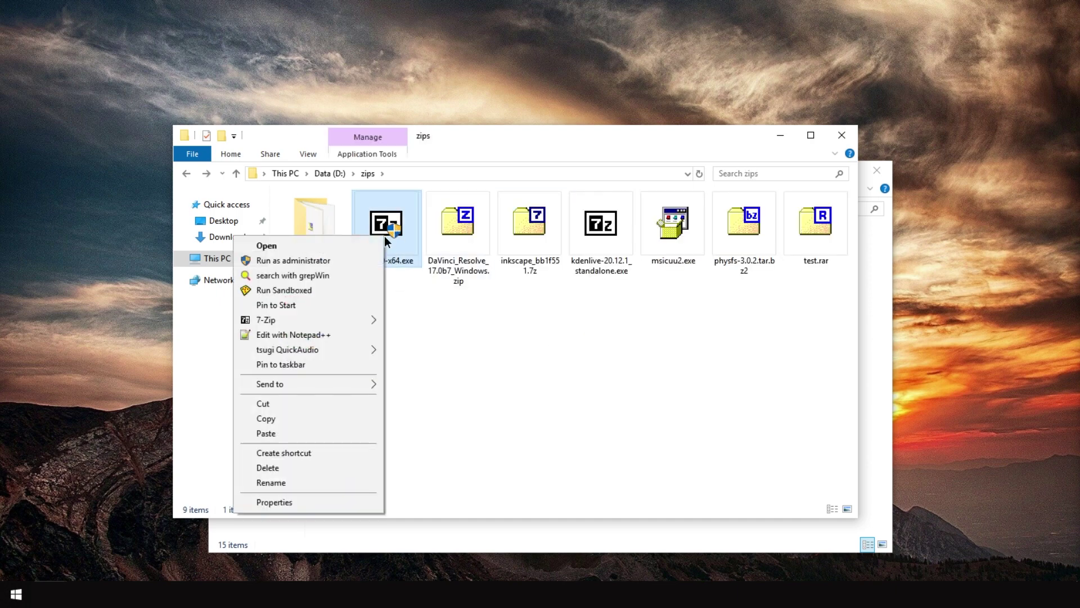
{"action": "mouse_move", "coordinate": [372, 320]}
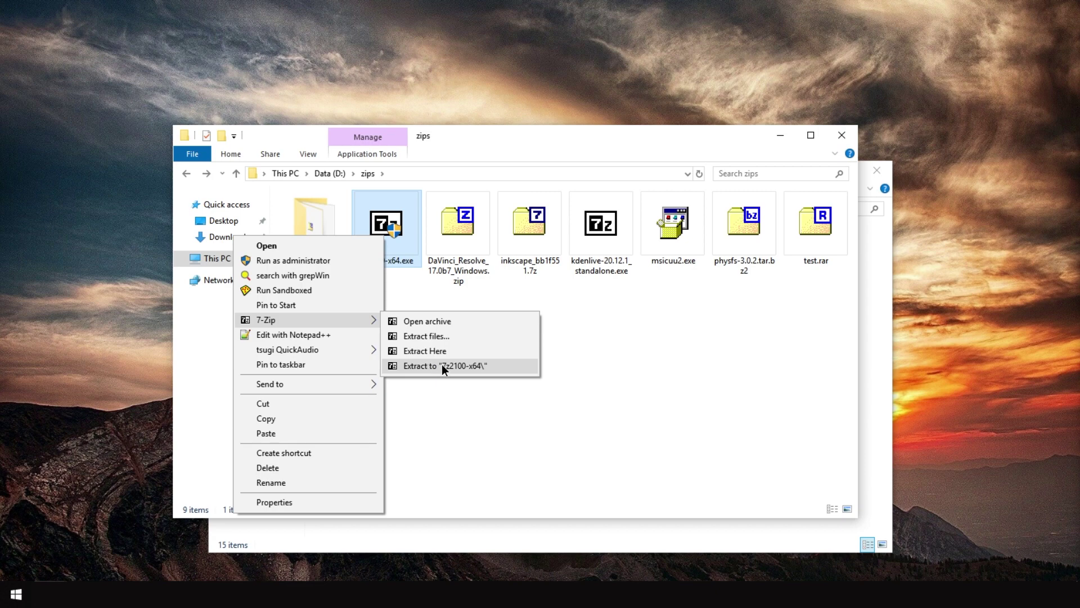
{"action": "left_click", "coordinate": [441, 363]}
{"action": "left_click", "coordinate": [288, 254]}
{"action": "double_click", "coordinate": [288, 253]}
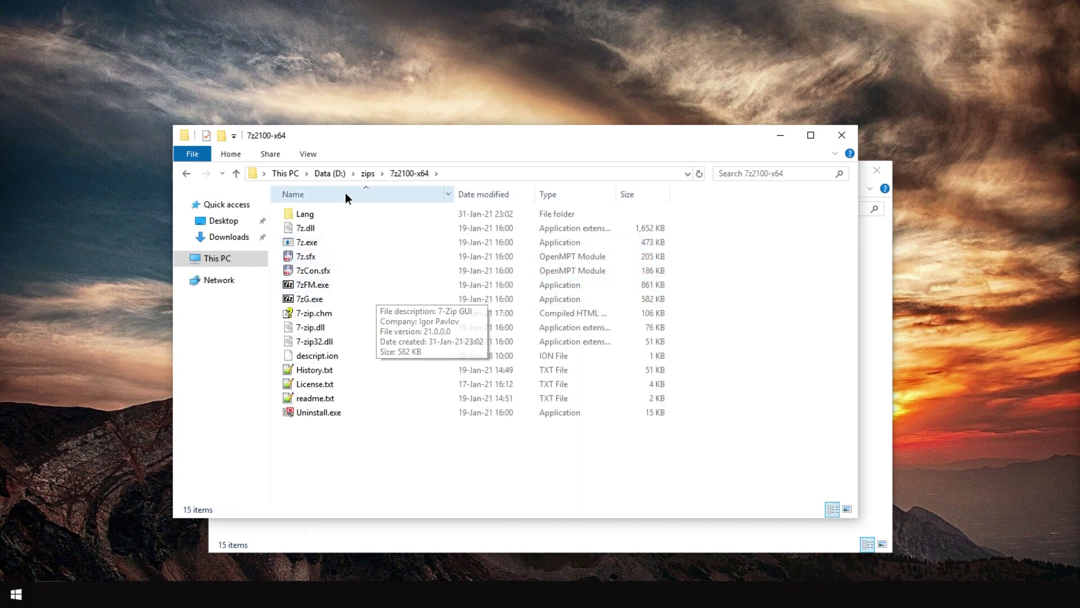
{"action": "key", "text": "alt+Left"}
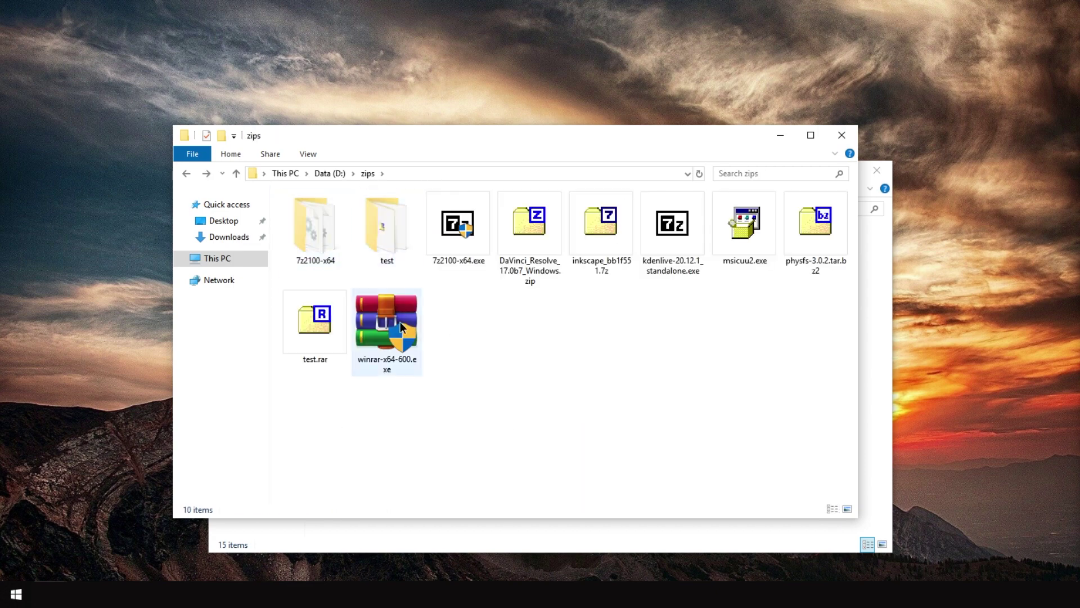
Extract winrar-x64-600.exe into a winrar-x64-600 folder and browse its contents.
{"action": "right_click", "coordinate": [400, 322]}
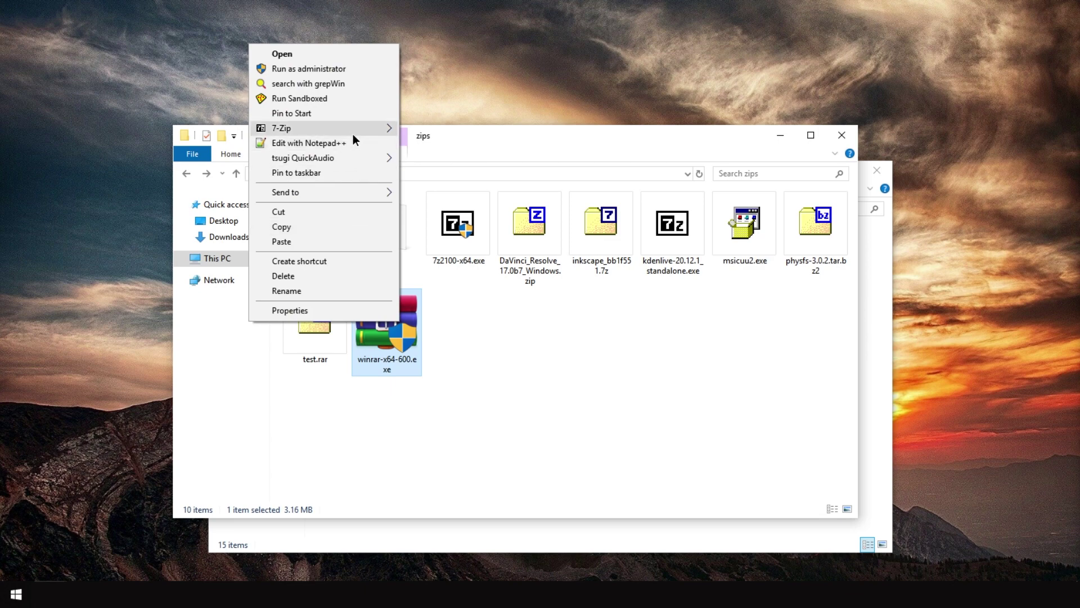
{"action": "mouse_move", "coordinate": [352, 130]}
{"action": "left_click", "coordinate": [478, 170]}
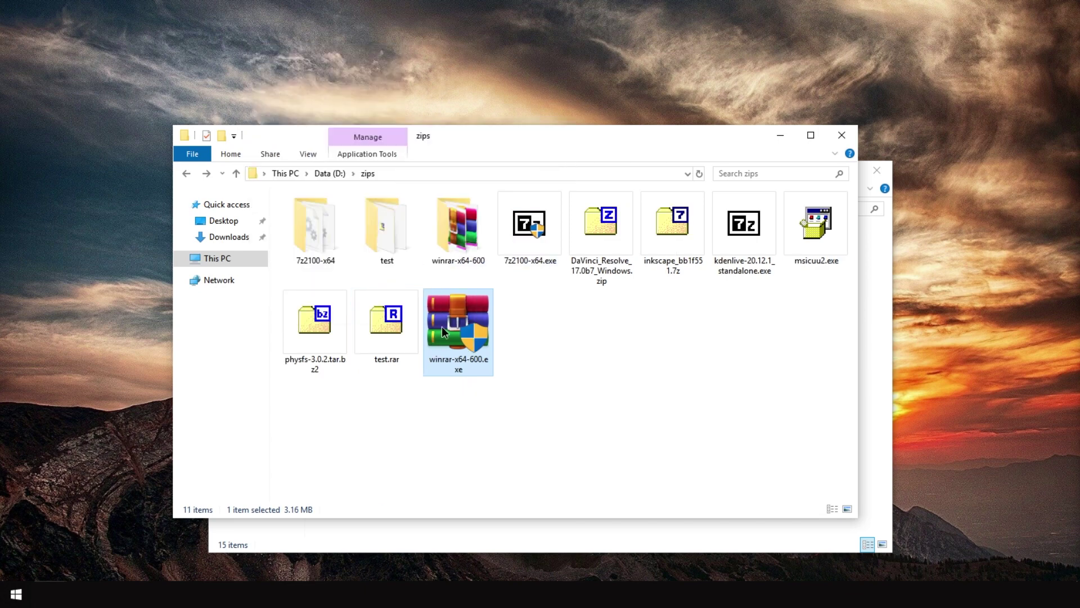
{"action": "double_click", "coordinate": [457, 225]}
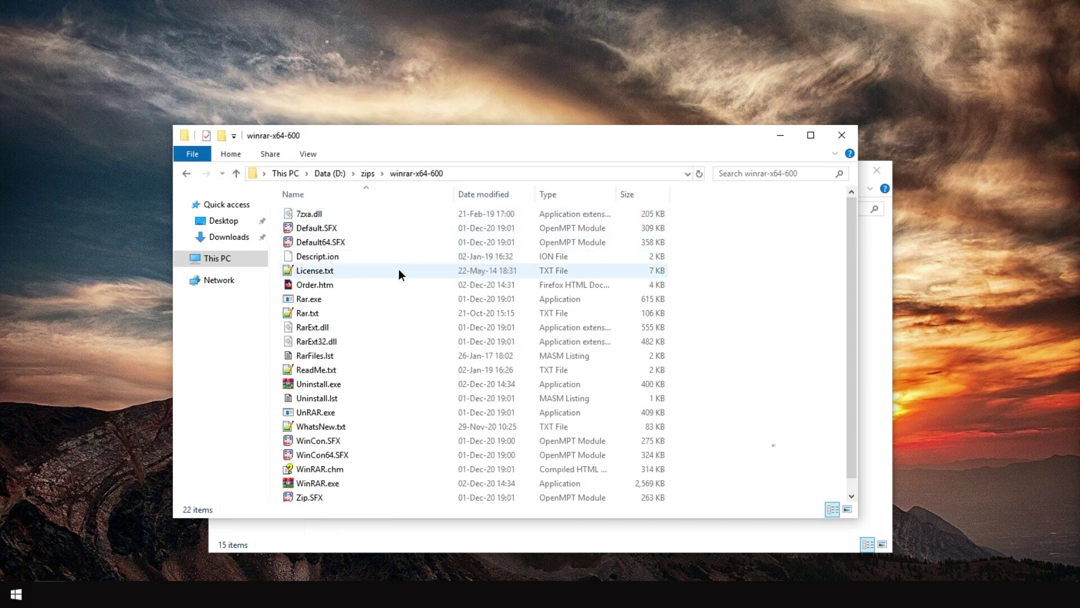
{"action": "scroll", "coordinate": [398, 269], "scroll_direction": "down", "scroll_amount": 1}
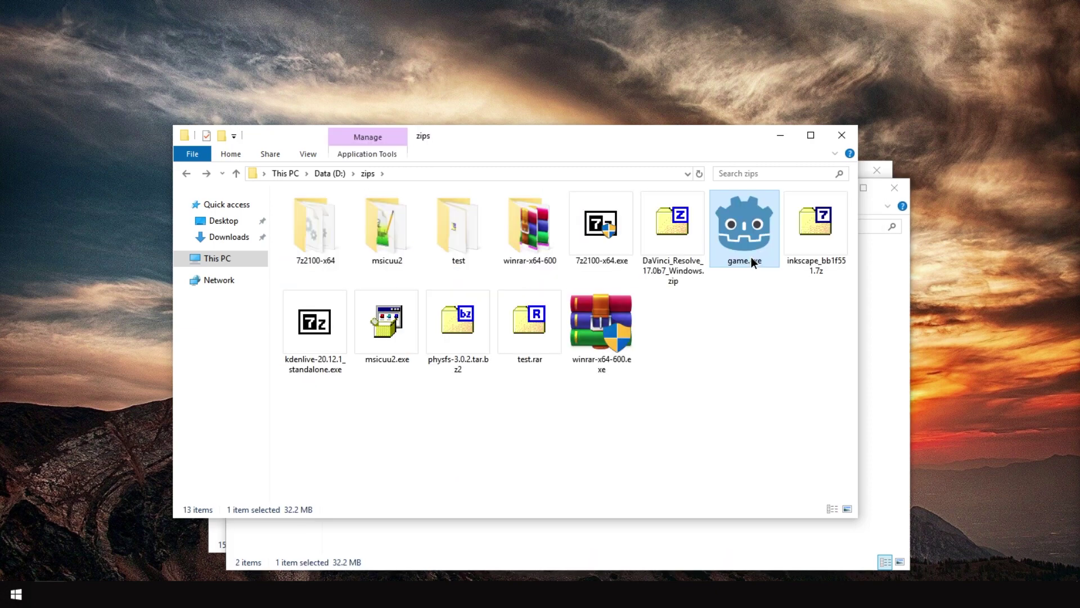
Open game.exe as an archive in 7-Zip and look inside its .rsrc section.
{"action": "right_click", "coordinate": [738, 231]}
{"action": "mouse_move", "coordinate": [694, 315]}
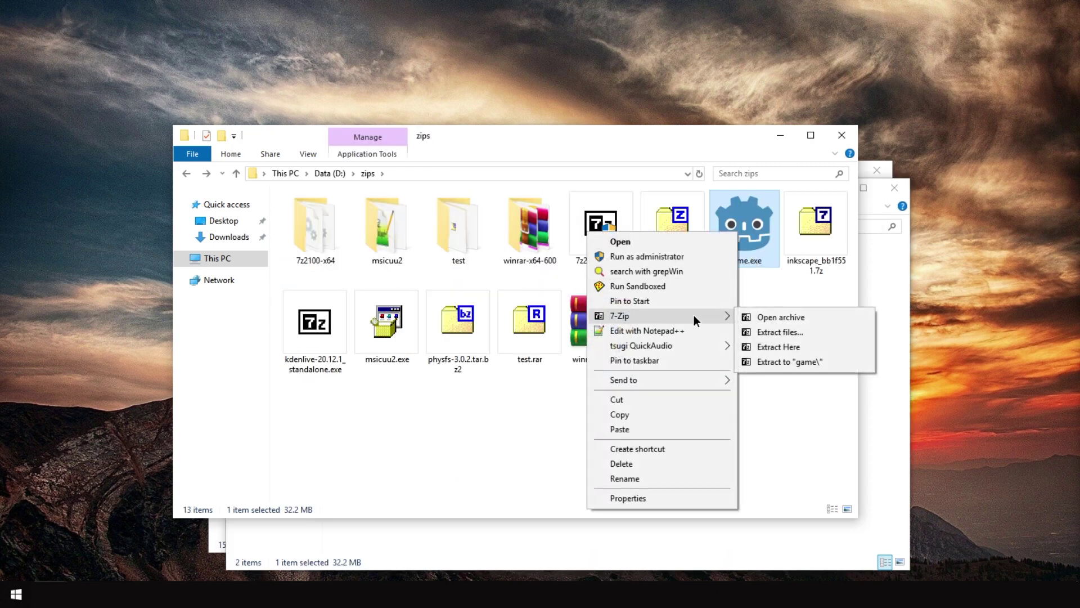
{"action": "left_click", "coordinate": [767, 317]}
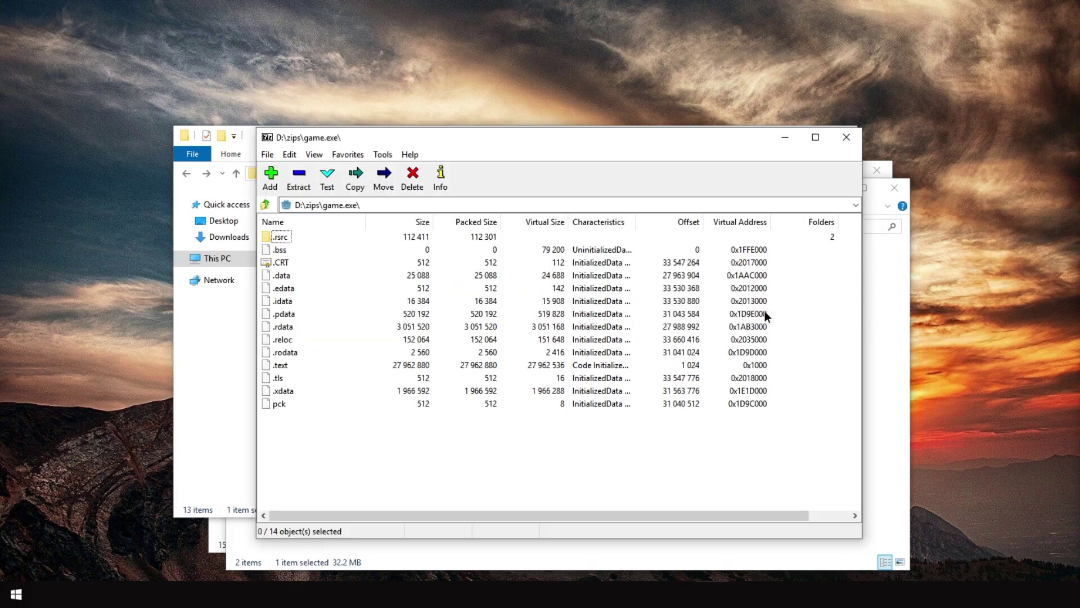
{"action": "double_click", "coordinate": [286, 236]}
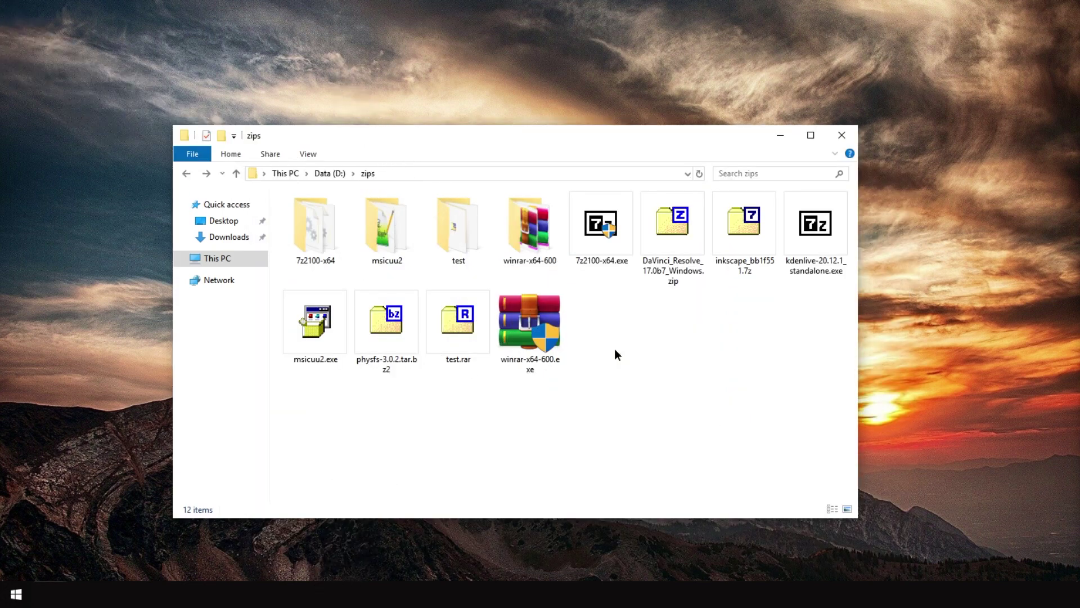